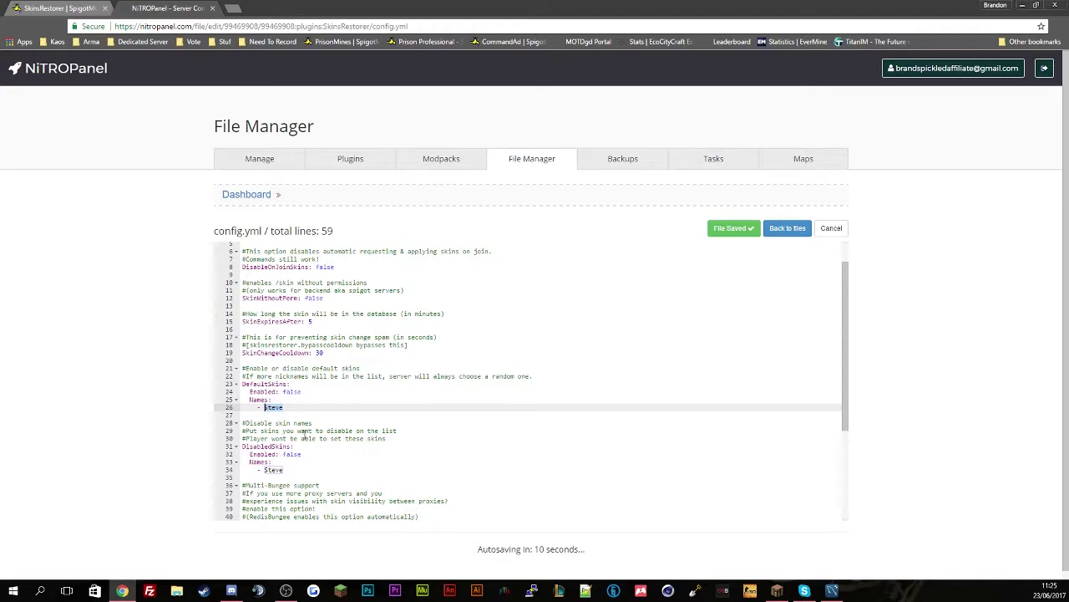
# Add BrandsPickled as a new list entry below Steve in the DefaultSkins names
pyautogui.click(285, 408)
pyautogui.press('Return')
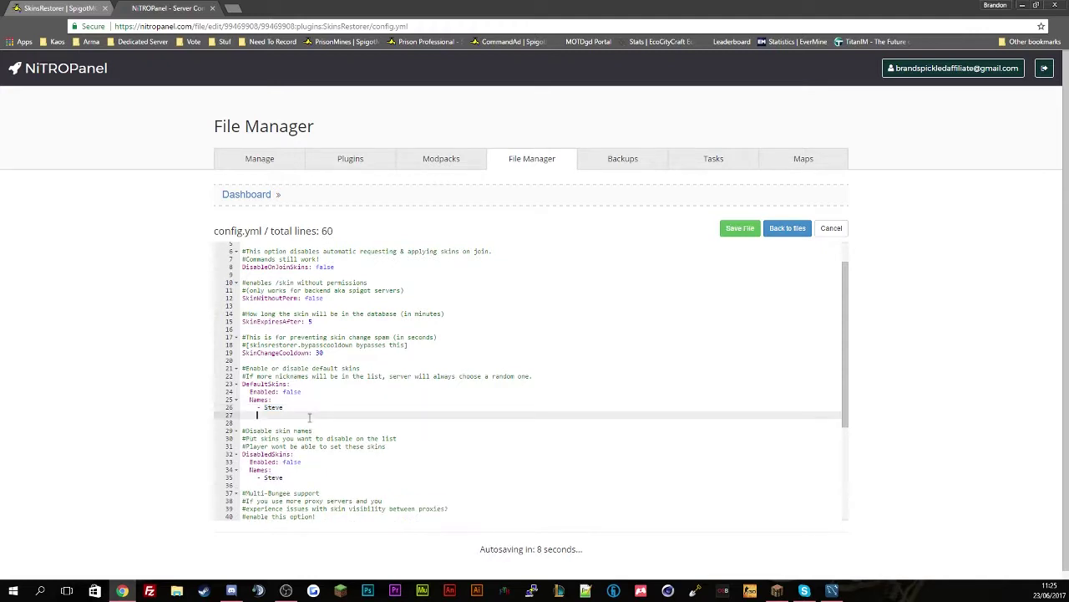
pyautogui.write('- BrandsPickled')
pyautogui.press('Return')
pyautogui.press('Return')
pyautogui.press('Up')
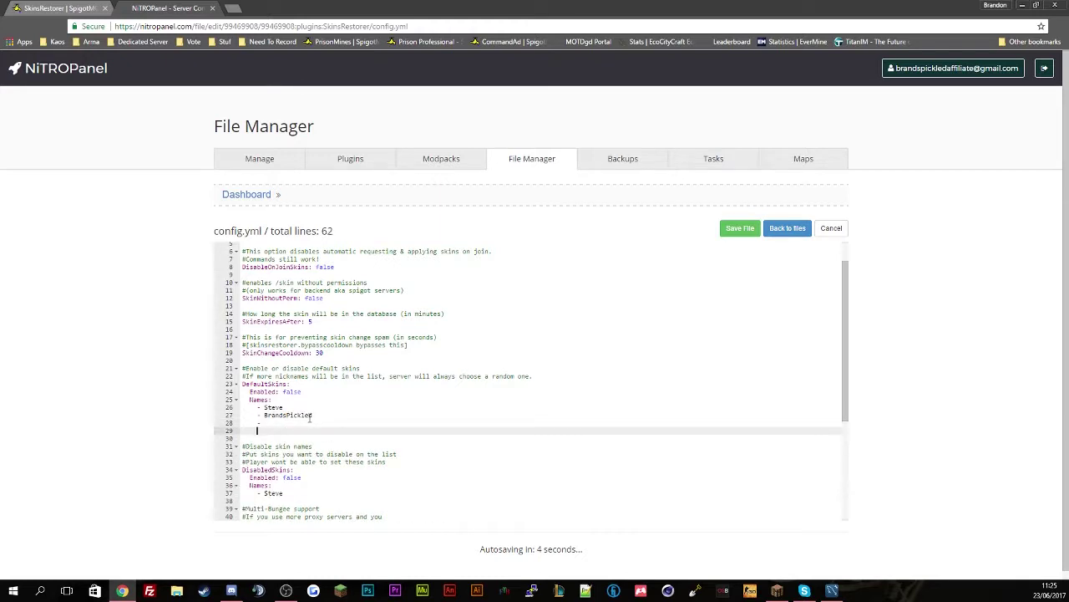
# Add SynHD and Notch as further DefaultSkins names entries and remove the surplus blank line below them
pyautogui.write('- SynHD')
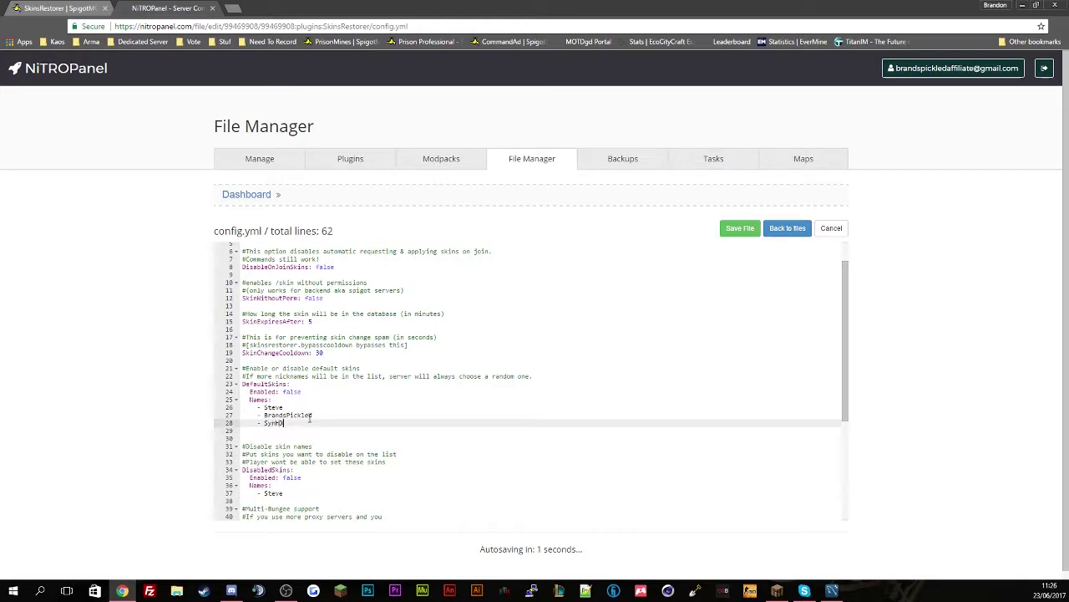
pyautogui.press('Return')
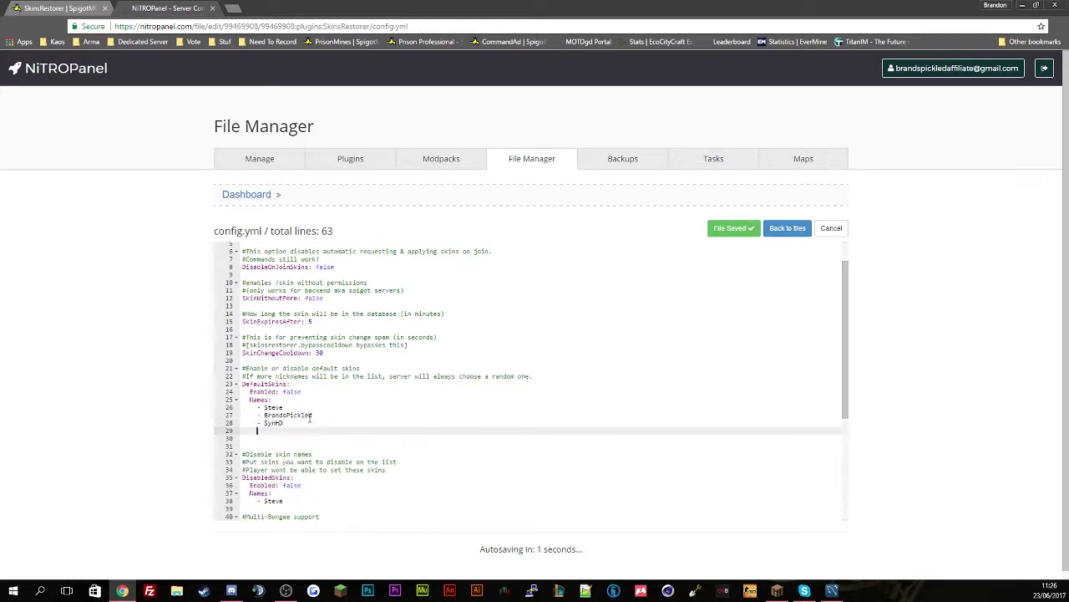
pyautogui.write('- No')
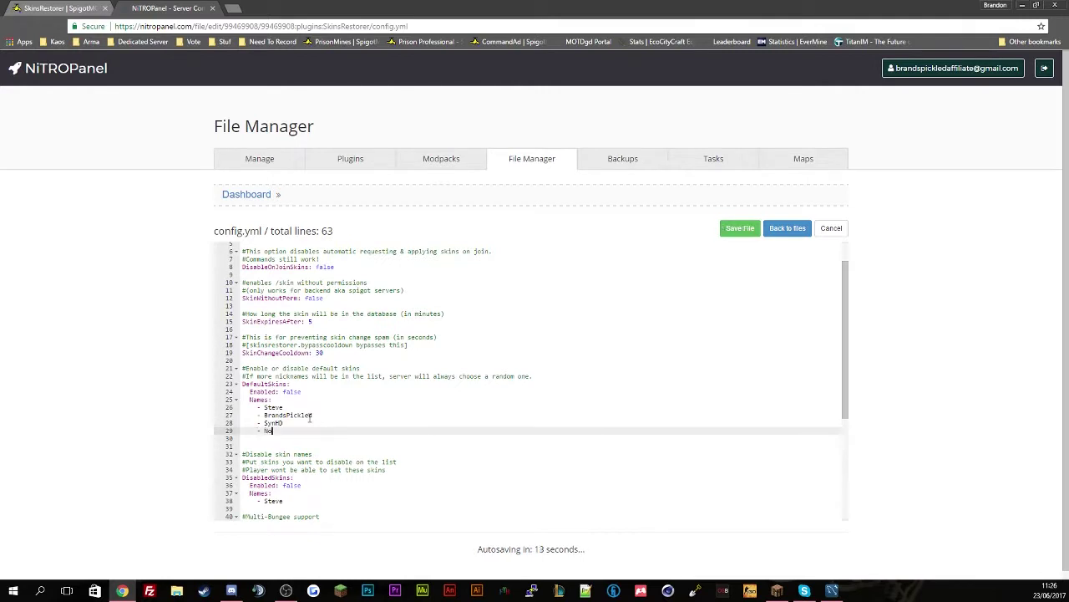
pyautogui.write('tc')
pyautogui.press('Delete')
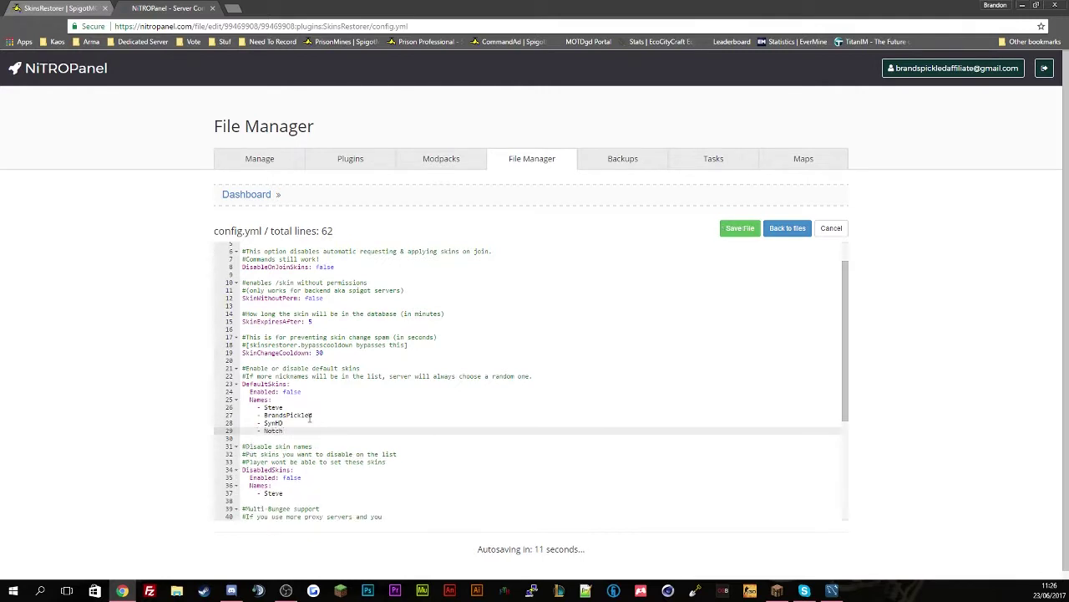
pyautogui.write(', ajds, sadihsa, m')
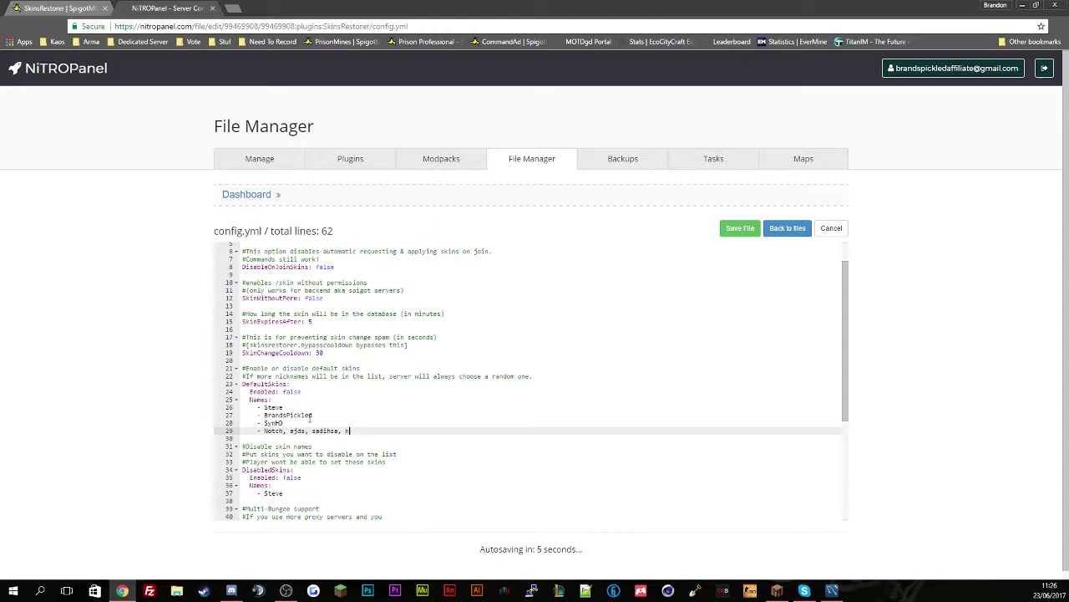
pyautogui.write('sjan')
pyautogui.press('BackSpace')
pyautogui.press('BackSpace')
pyautogui.press('BackSpace')
pyautogui.press('BackSpace')
pyautogui.press('BackSpace')
pyautogui.press('BackSpace')
pyautogui.press('BackSpace')
pyautogui.press('BackSpace')
pyautogui.press('BackSpace')
pyautogui.press('BackSpace')
pyautogui.press('BackSpace')
pyautogui.press('BackSpace')
pyautogui.press('BackSpace')
pyautogui.press('BackSpace')
pyautogui.press('BackSpace')
pyautogui.press('BackSpace')
pyautogui.press('BackSpace')
pyautogui.press('BackSpace')
pyautogui.press('BackSpace')
pyautogui.press('BackSpace')
pyautogui.moveTo(241, 430)
pyautogui.mouseDown()
pyautogui.moveTo(284, 431)
pyautogui.moveTo(231, 425)
pyautogui.mouseUp()
pyautogui.click(284, 437)
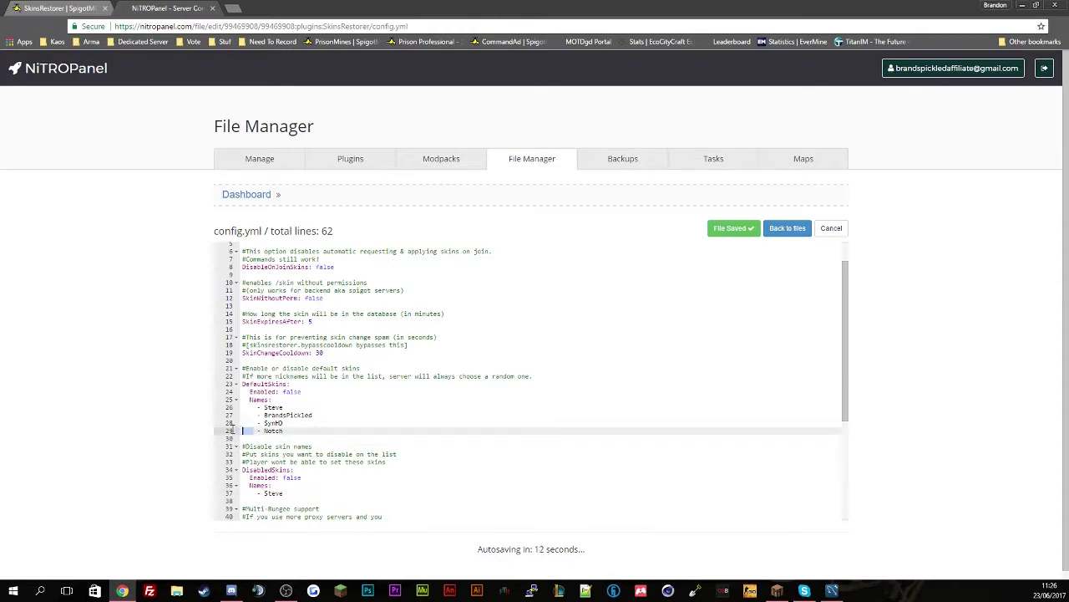
pyautogui.click(250, 431)
pyautogui.click(265, 436)
# Copy the entire config.yml text, search the web for a YAML parser in a new tab and open Online YAML Parser
pyautogui.click(255, 391)
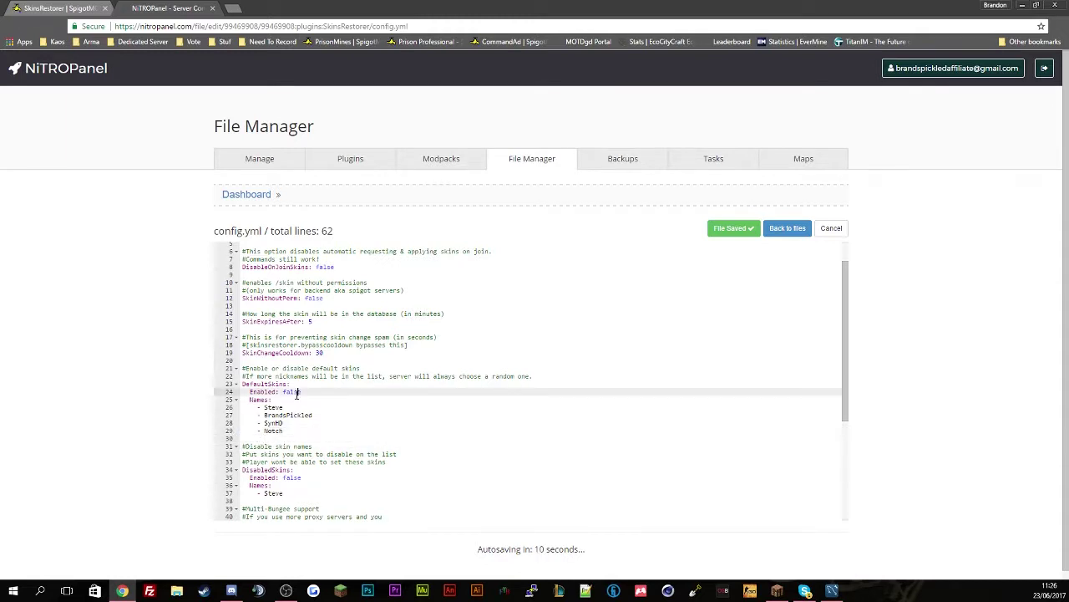
pyautogui.hotkey('ctrl', 'a')
pyautogui.click(245, 7)
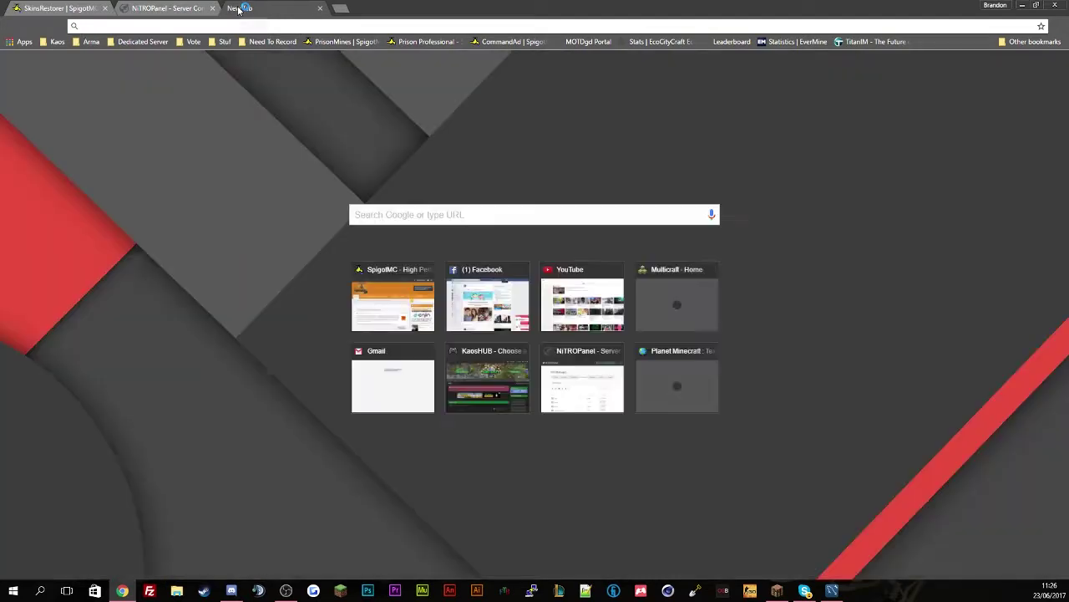
pyautogui.write('yaml pa')
pyautogui.press('Return')
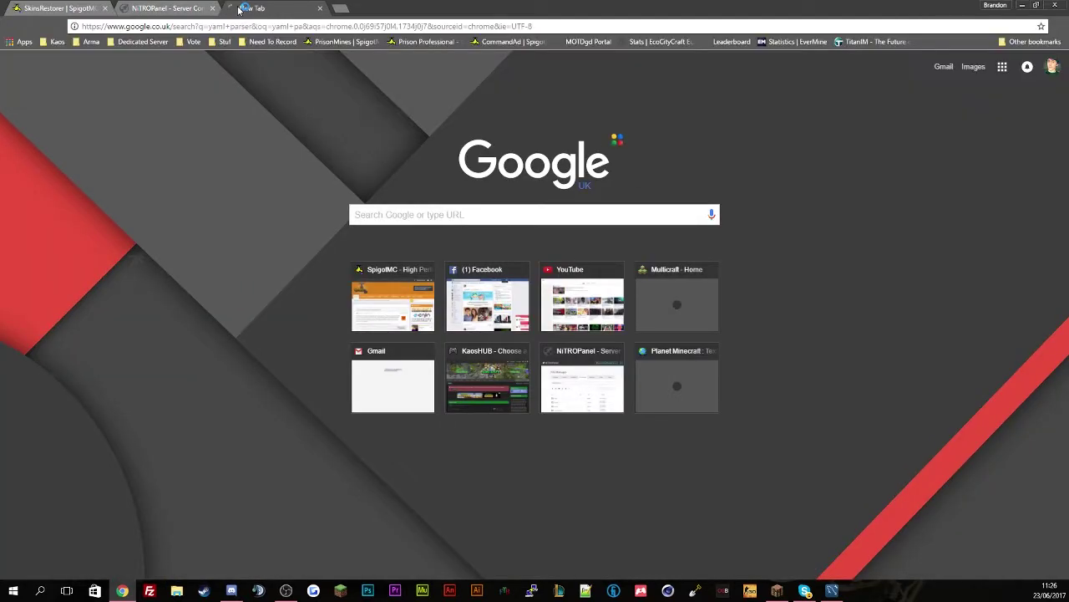
pyautogui.click(165, 152)
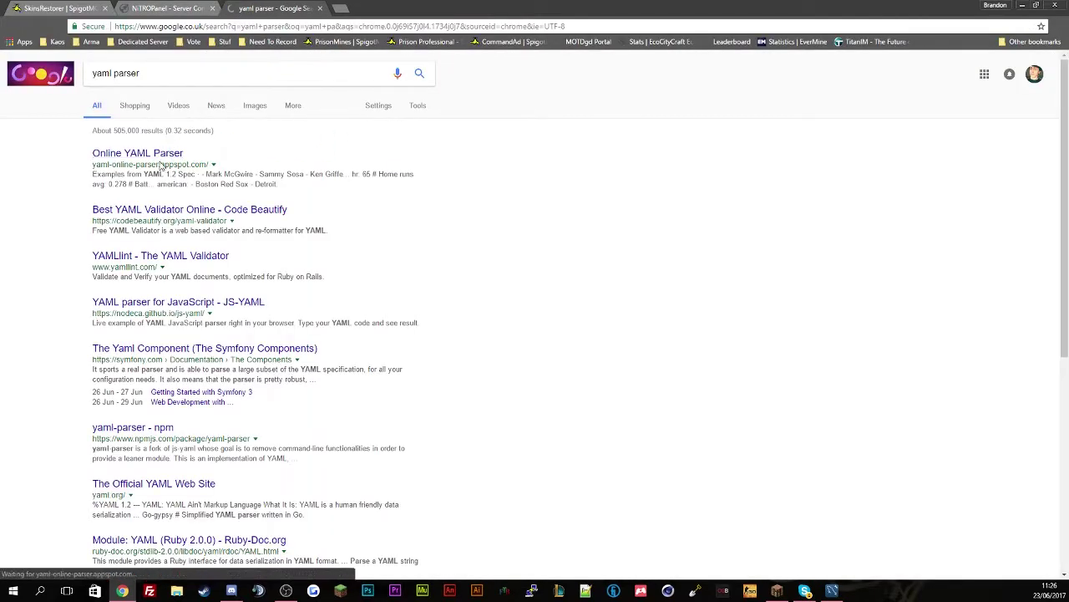
# Replace the parser's sample text with the copied configuration and check the parsed output
pyautogui.hotkey('ctrl', 'a')
pyautogui.hotkey('ctrl', 'v')
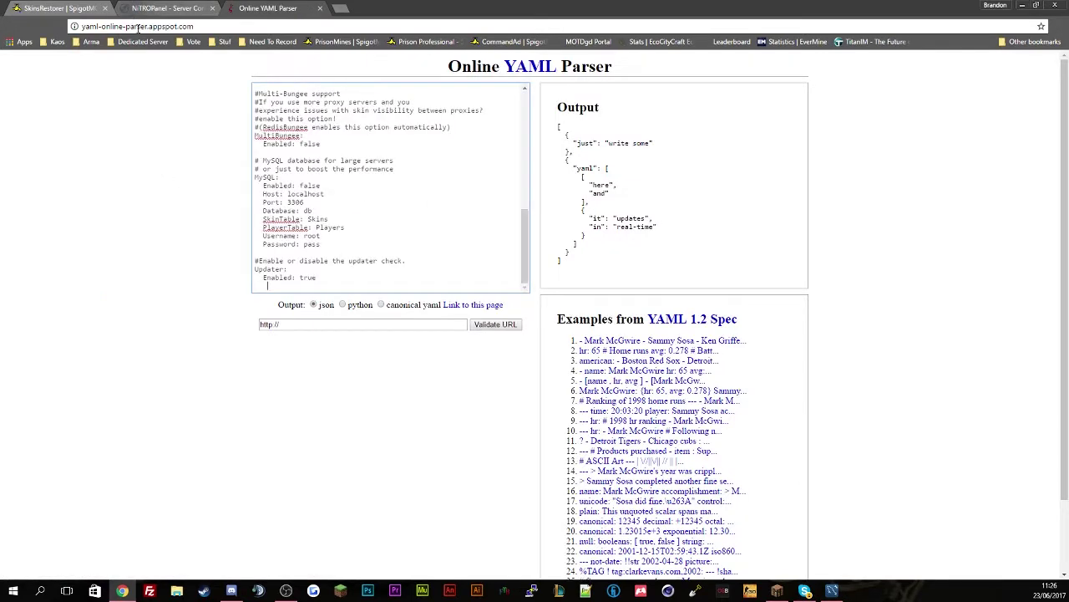
pyautogui.moveTo(542, 101); pyautogui.dragTo(635, 210)
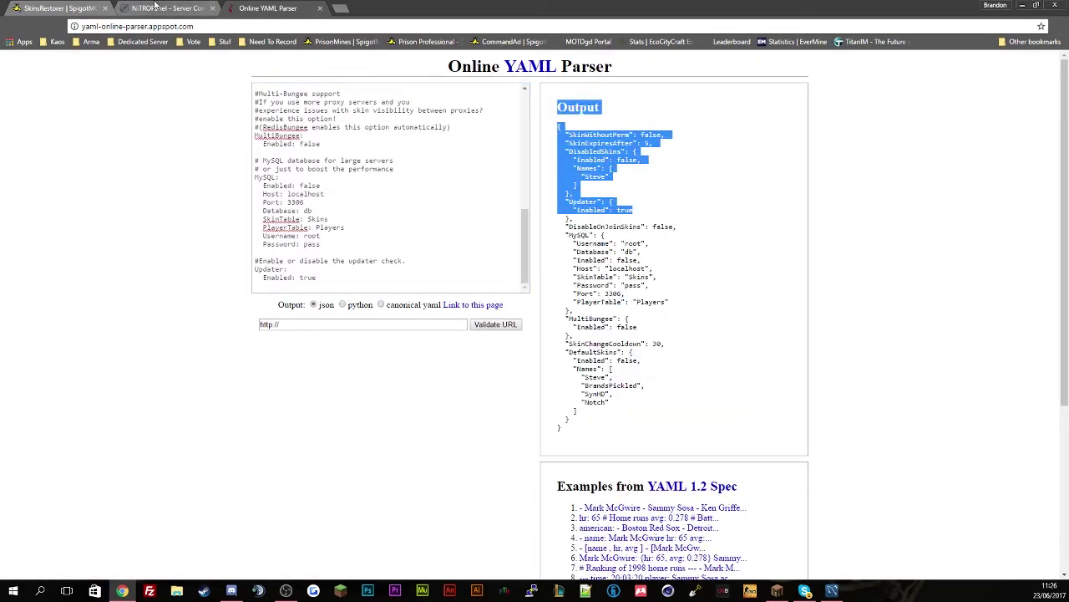
# Return to config.yml and reduce the indentation of the BrandsPickled entry to a single space
pyautogui.click(172, 8)
pyautogui.click(271, 380)
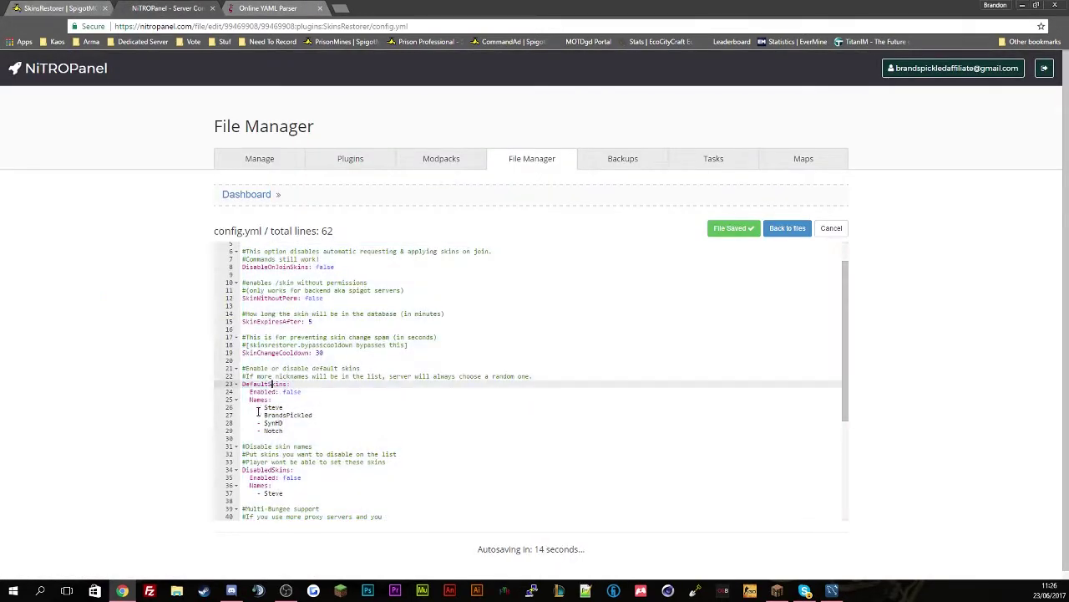
pyautogui.click(254, 414)
pyautogui.press('BackSpace')
pyautogui.press('Return')
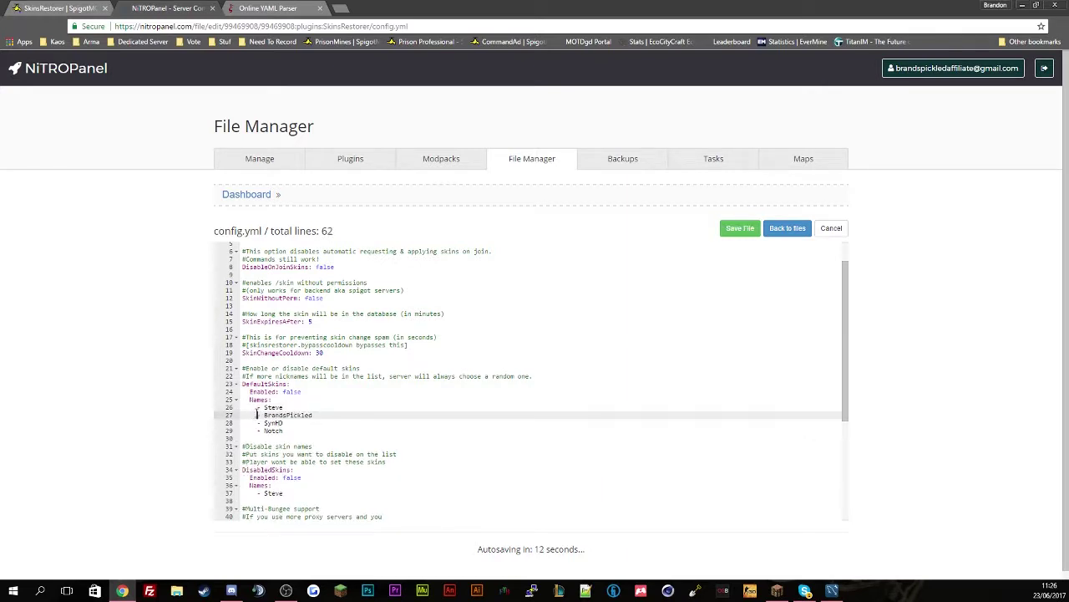
pyautogui.press('BackSpace')
pyautogui.press('BackSpace')
pyautogui.press('BackSpace')
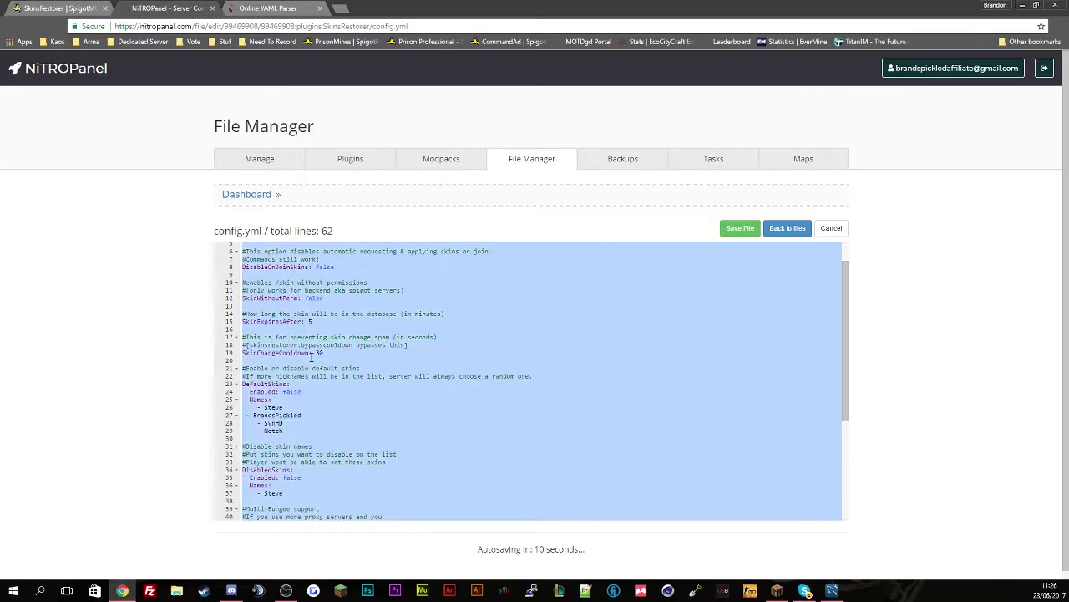
# Copy the whole modified config.yml and replace the text in Online YAML Parser with it
pyautogui.hotkey('ctrl', 'a')
pyautogui.hotkey('ctrl', 'c')
pyautogui.click(267, 7)
pyautogui.click(420, 246)
pyautogui.hotkey('ctrl', 'a')
pyautogui.hotkey('ctrl', 'v')
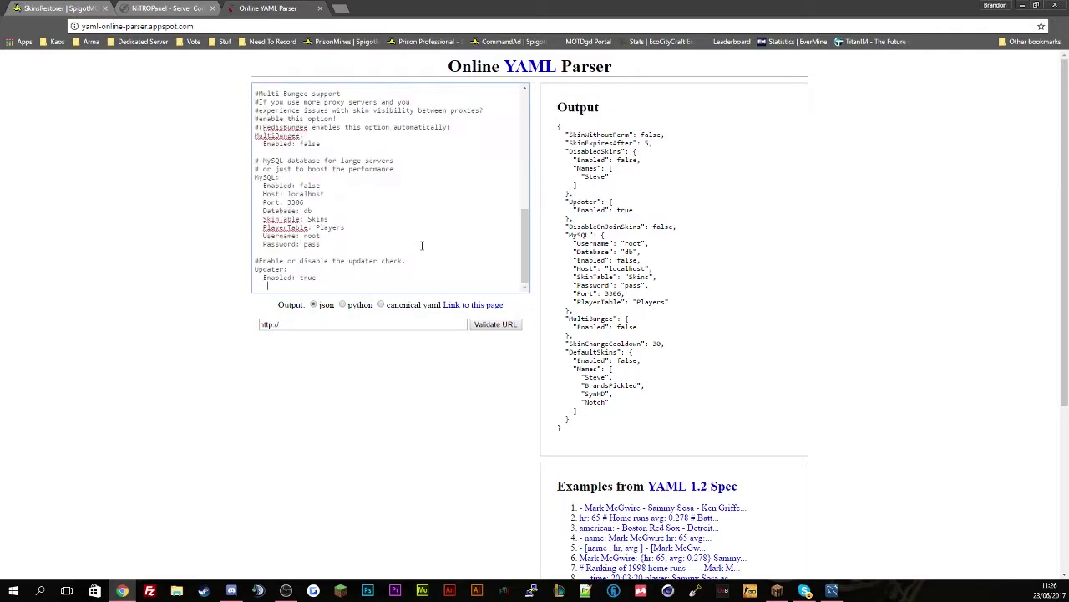
# Find the misaligned BrandsPickled line in the parser's input, indent it to match the other names and check the output
pyautogui.scroll(-1, 606, 207)
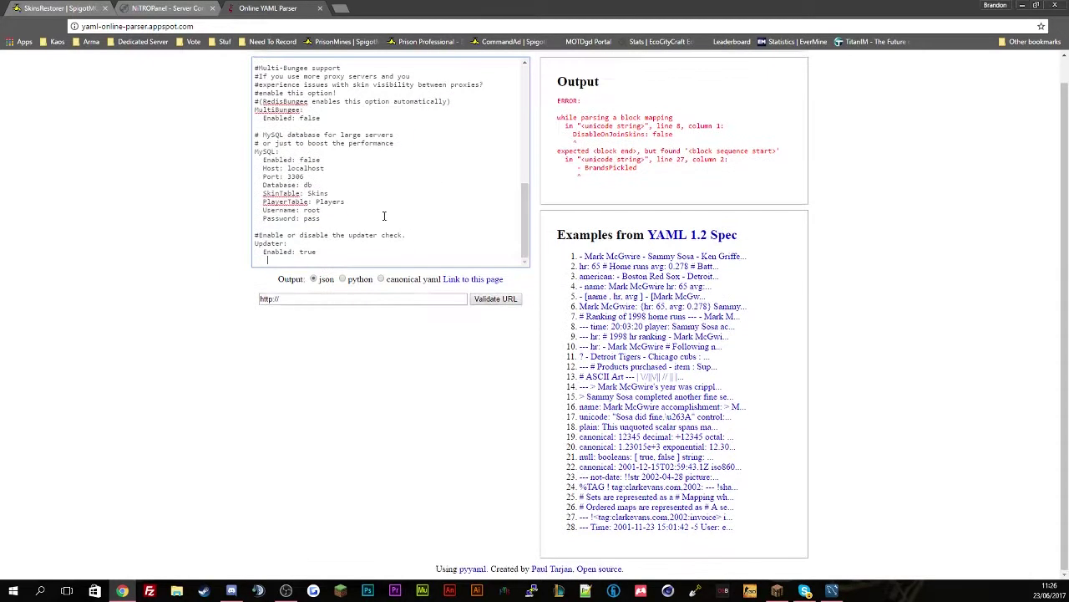
pyautogui.scroll(2, 276, 172)
pyautogui.scroll(3, 276, 172)
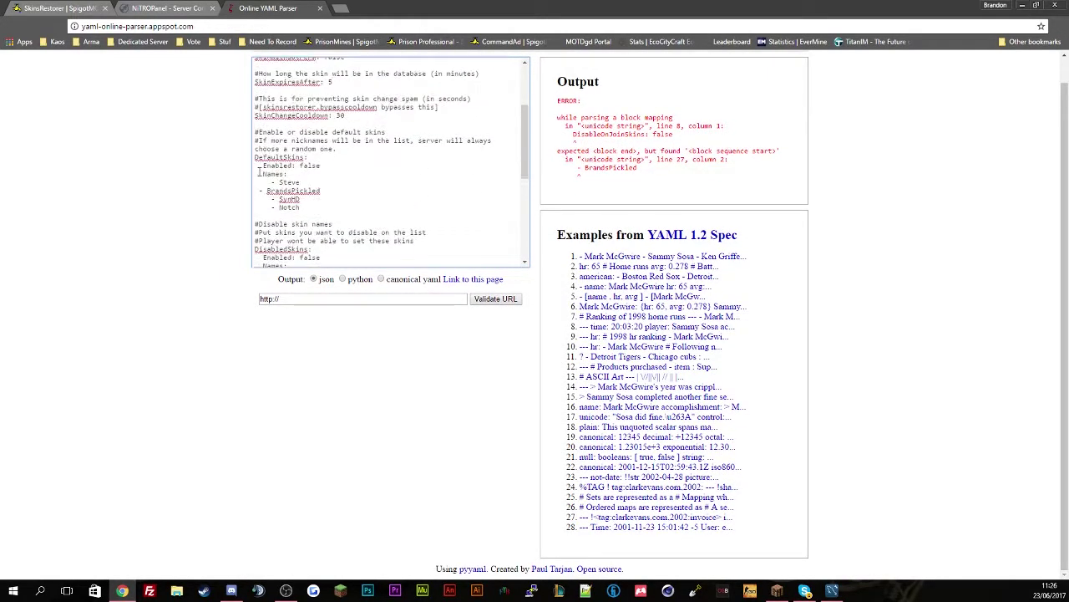
pyautogui.click(259, 190)
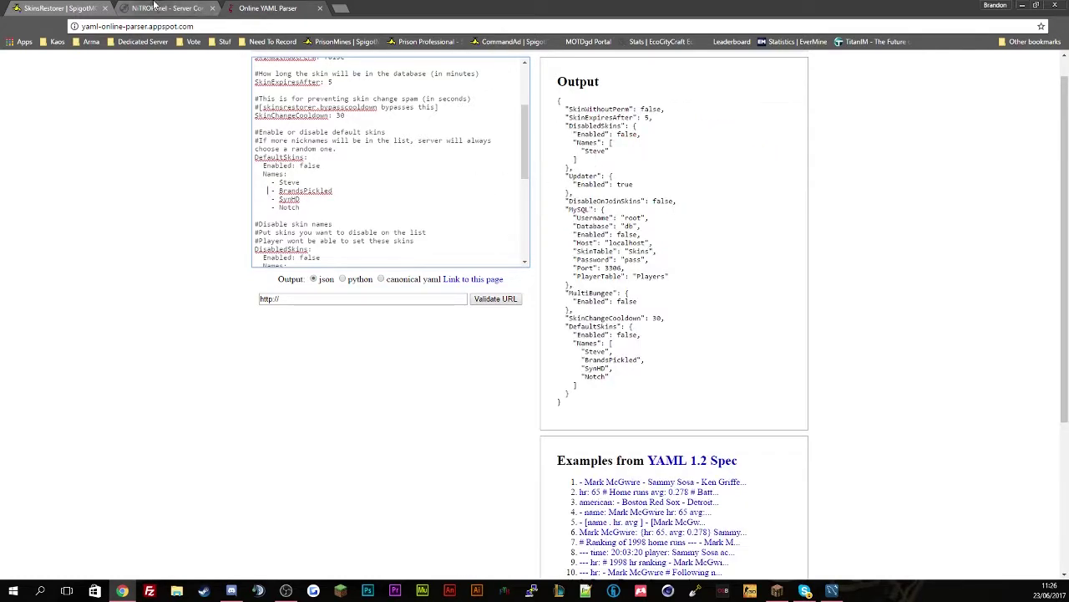
pyautogui.doubleClick(581, 86)
# Return to config.yml and re-indent the BrandsPickled entry to line up with the other DefaultSkins names
pyautogui.click(159, 8)
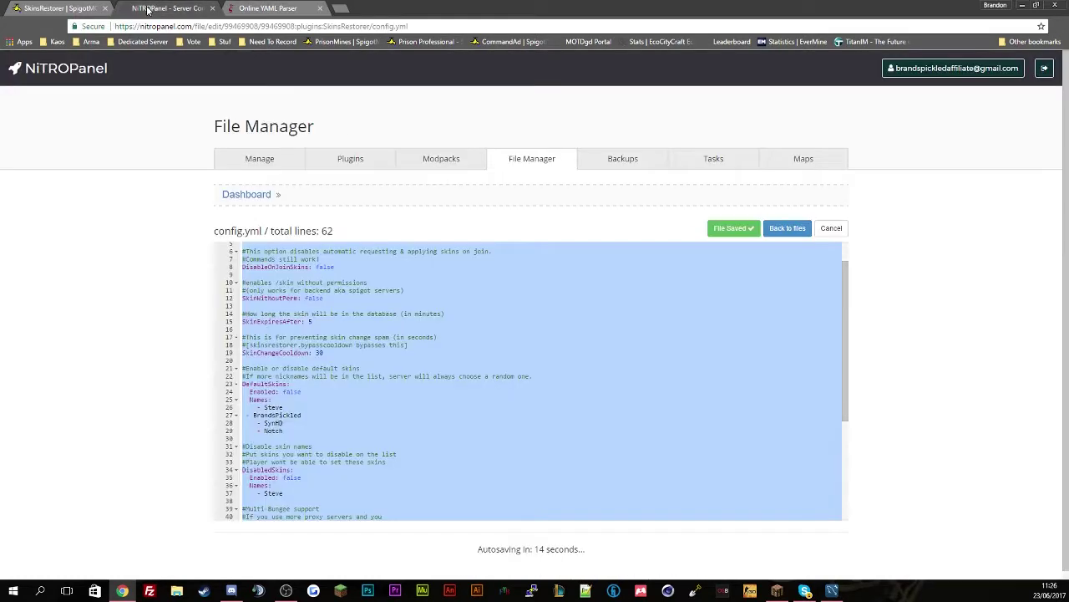
pyautogui.click(361, 347)
pyautogui.scroll(-2, 361, 348)
pyautogui.click(243, 347)
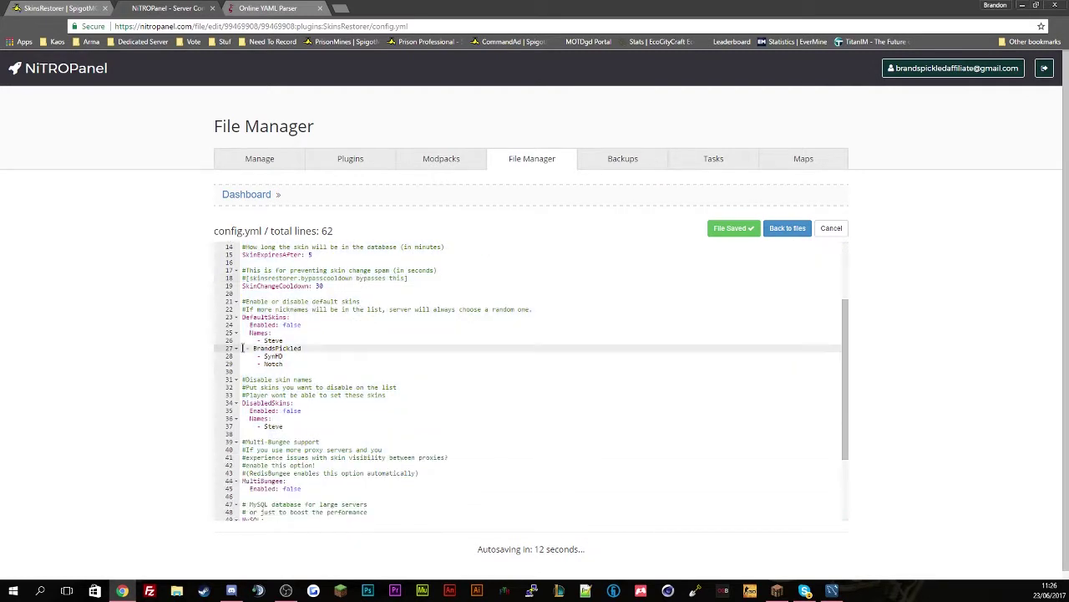
pyautogui.click(318, 372)
# Add Roger as a new entry below Steve in the DisabledSkins names list
pyautogui.scroll(-3, 318, 376)
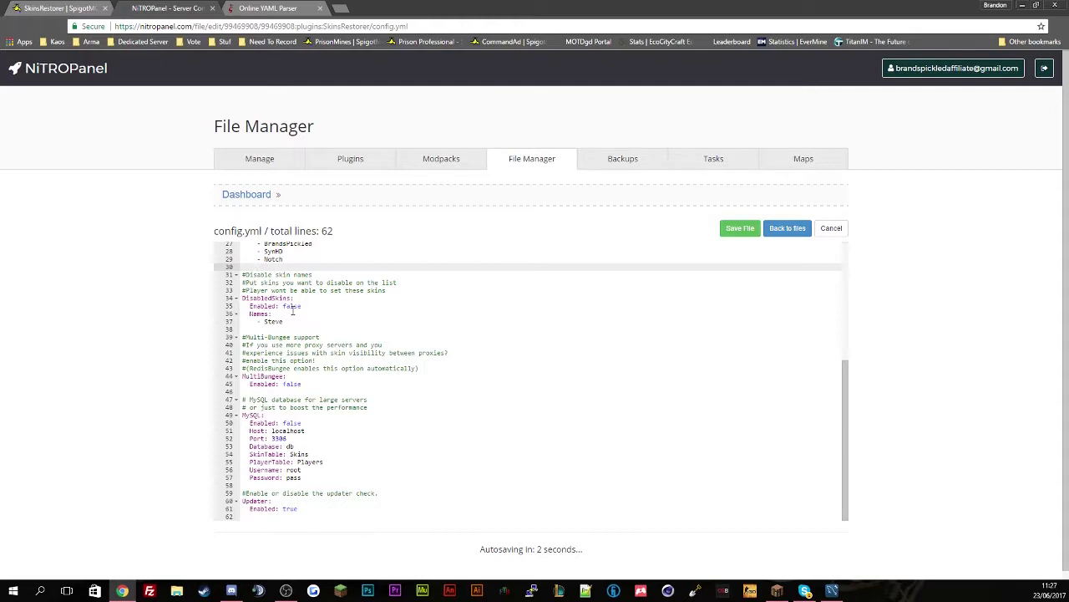
pyautogui.click(325, 320)
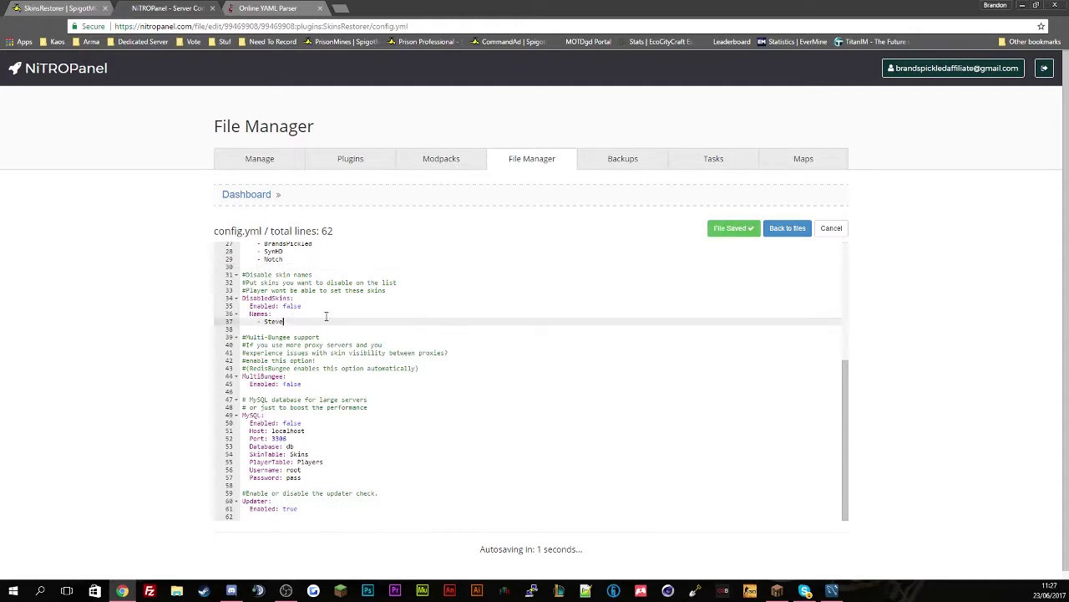
pyautogui.press('Return')
pyautogui.write('-')
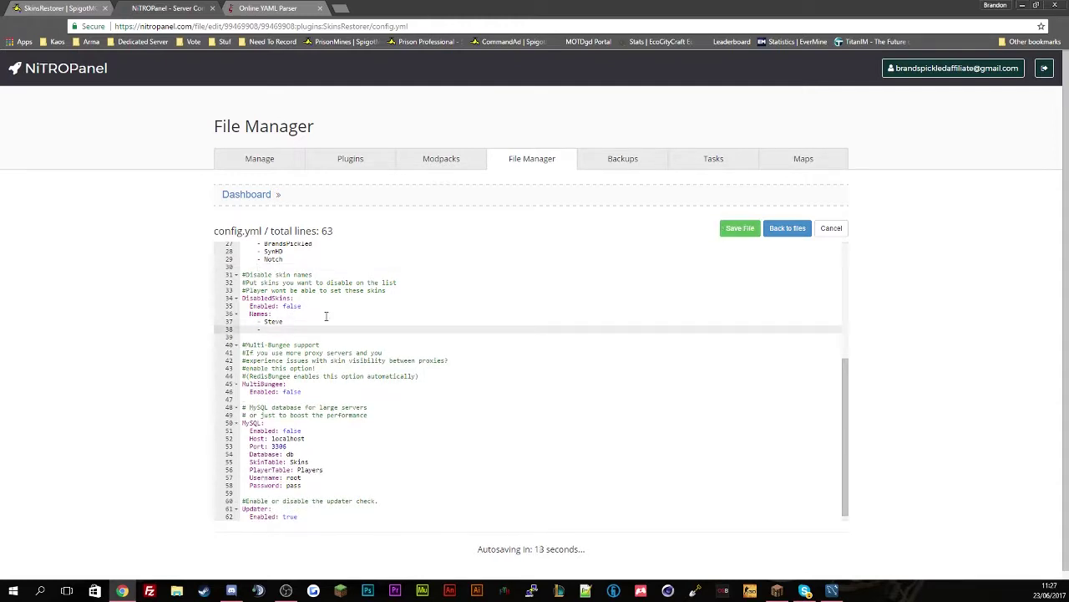
pyautogui.write(' Roger')
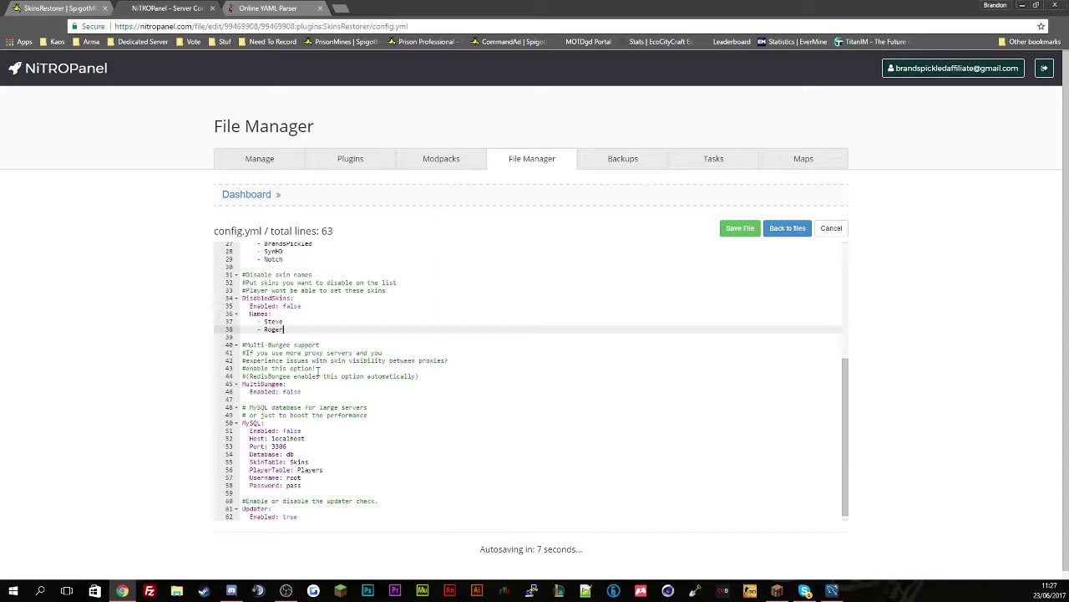
# Examine the Enabled settings of the MultiBungee and MySQL sections
pyautogui.scroll(-1, 327, 374)
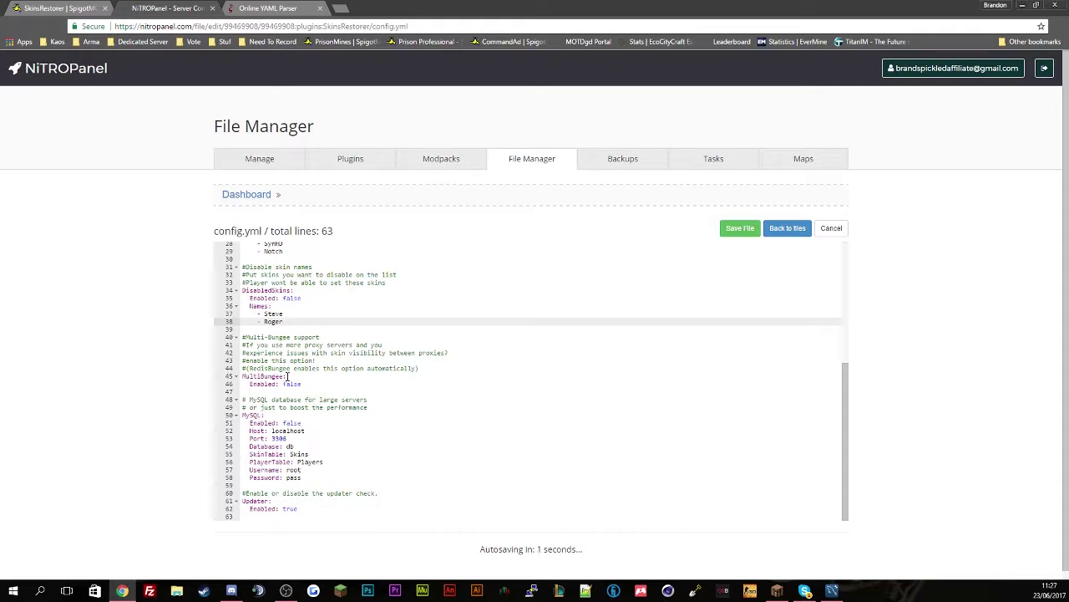
pyautogui.doubleClick(292, 383)
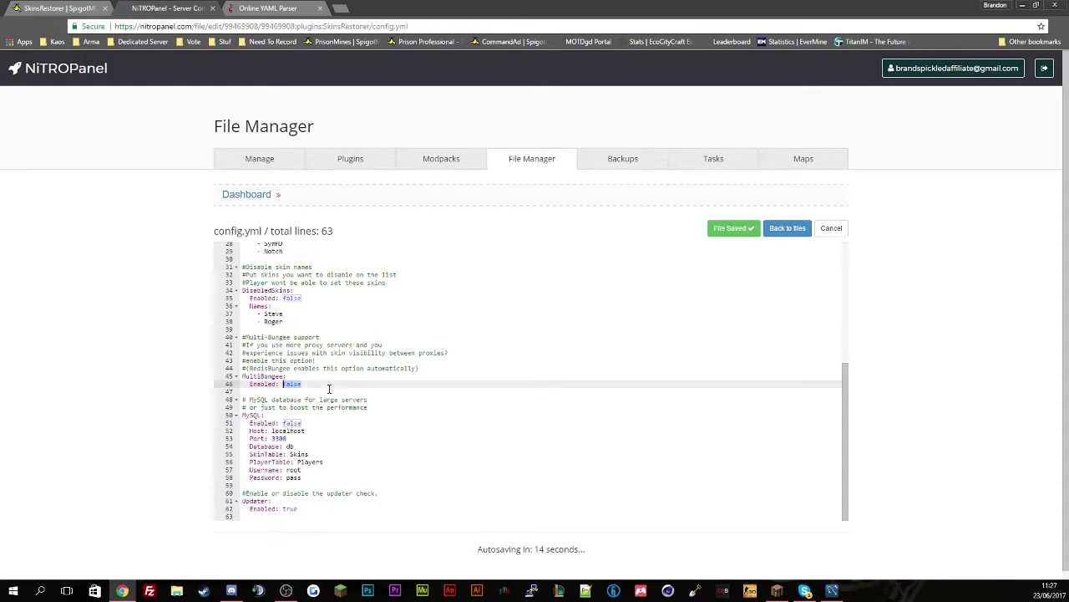
pyautogui.scroll(-1, 331, 416)
pyautogui.doubleClick(291, 414)
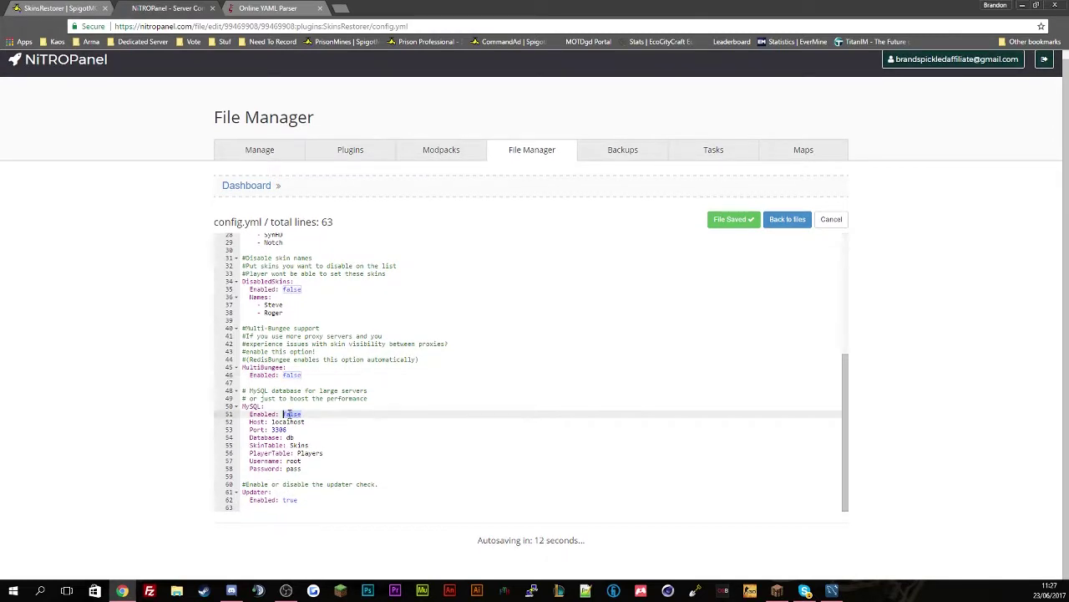
# Copy the host address from the server's MySQL Database page in a new tab and paste it over the MySQL Enabled value in config.yml
pyautogui.click(287, 149)
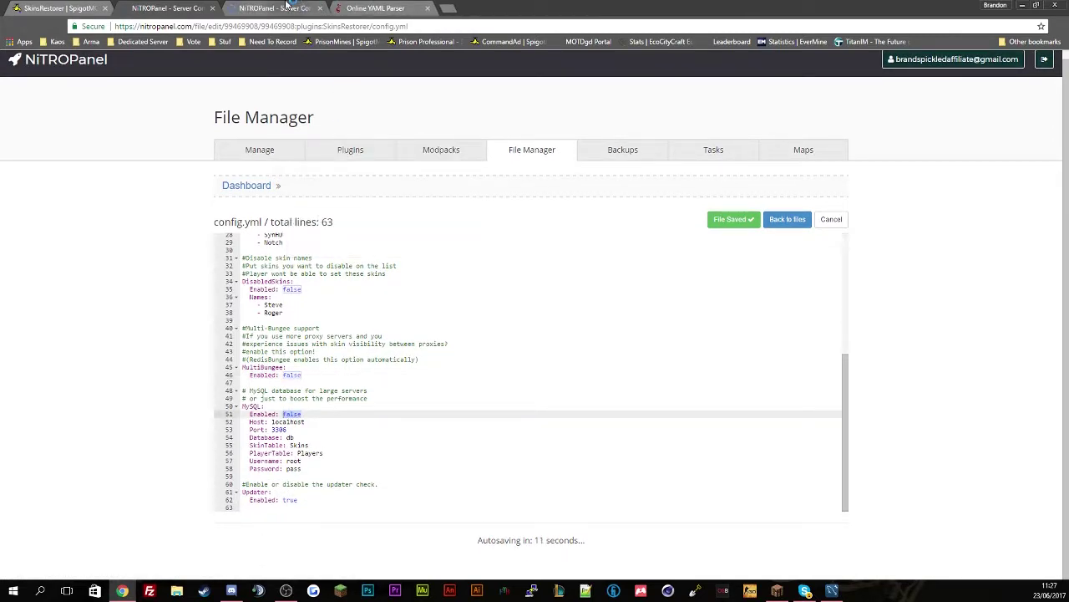
pyautogui.click(257, 434)
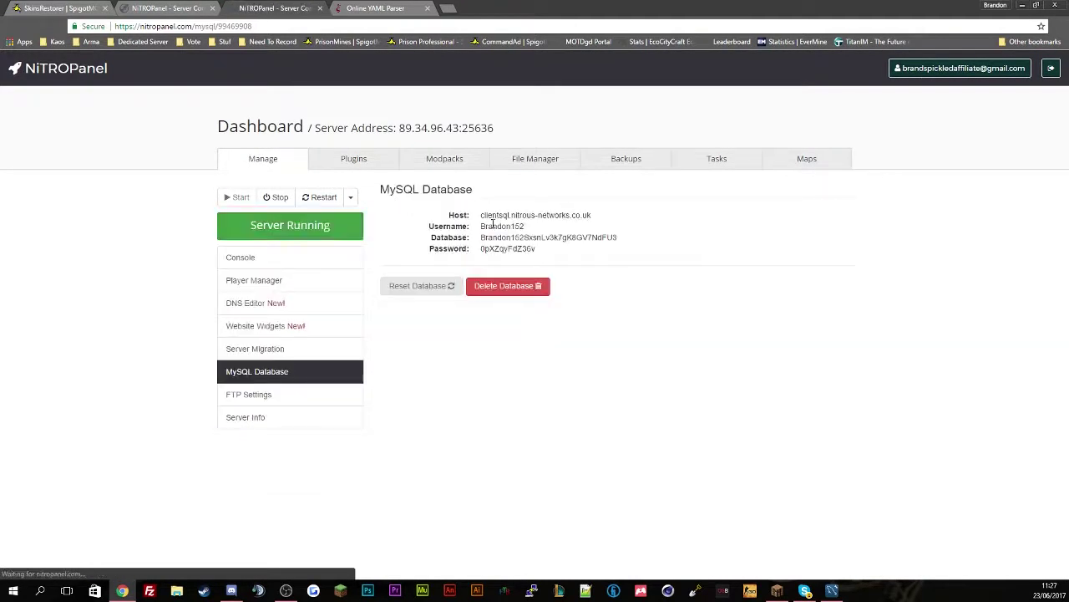
pyautogui.tripleClick(497, 215)
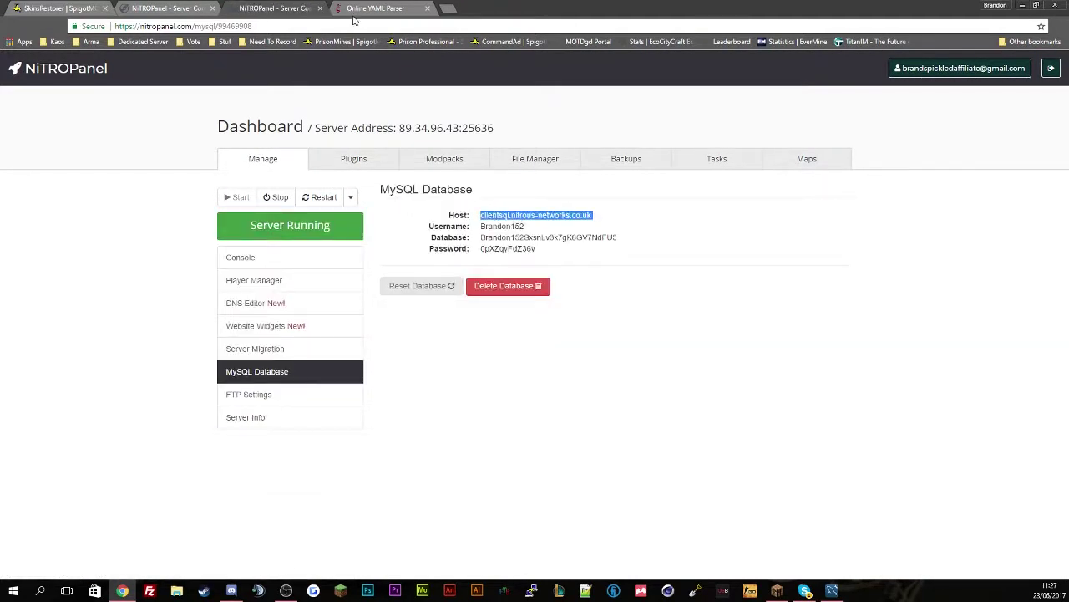
pyautogui.click(167, 8)
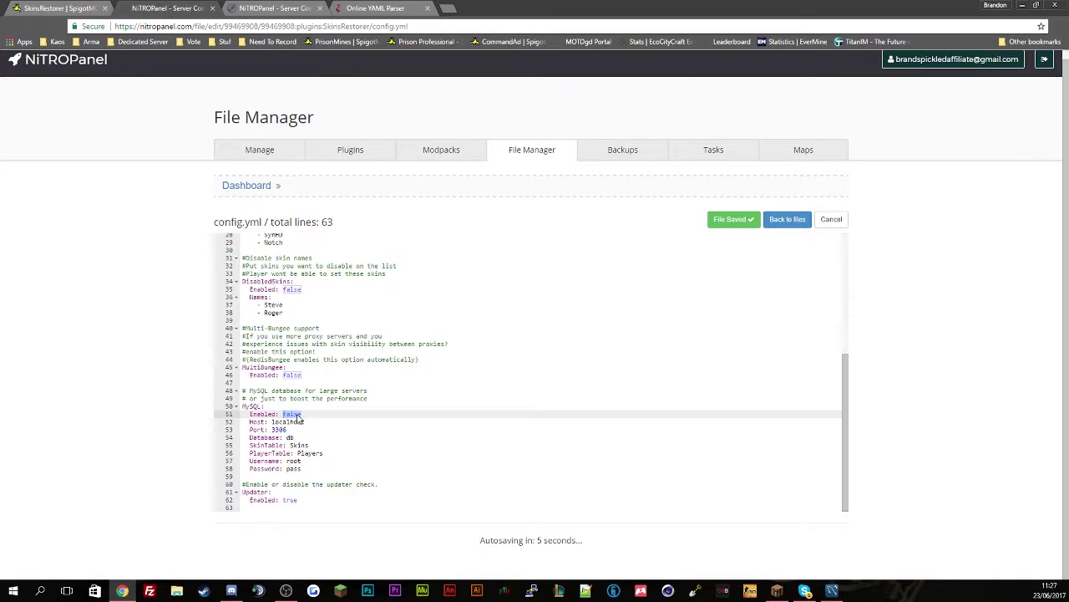
pyautogui.hotkey('ctrl', 'v')
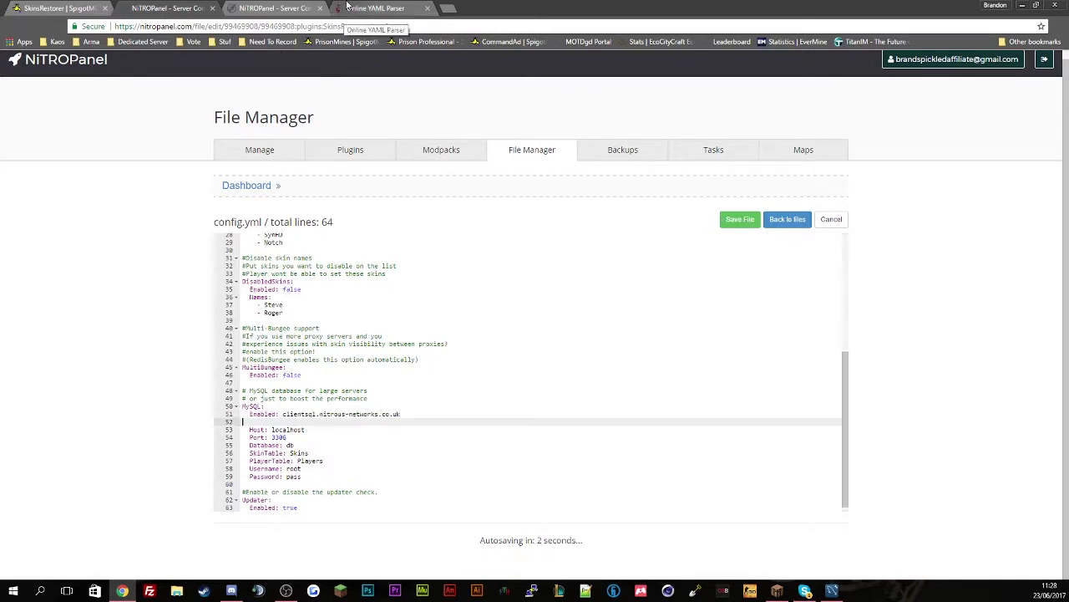
# Undo the host address pasted over the MySQL Enabled value and set Enabled to true
pyautogui.press('BackSpace')
pyautogui.hotkey('ctrl', 'z')
pyautogui.hotkey('ctrl', 'z')
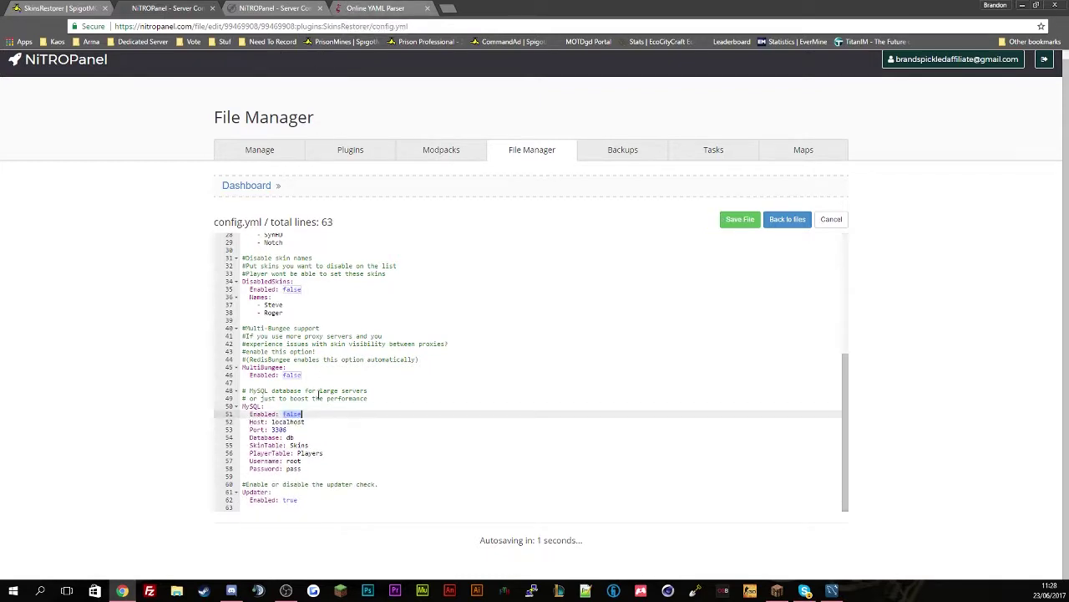
pyautogui.write('true')
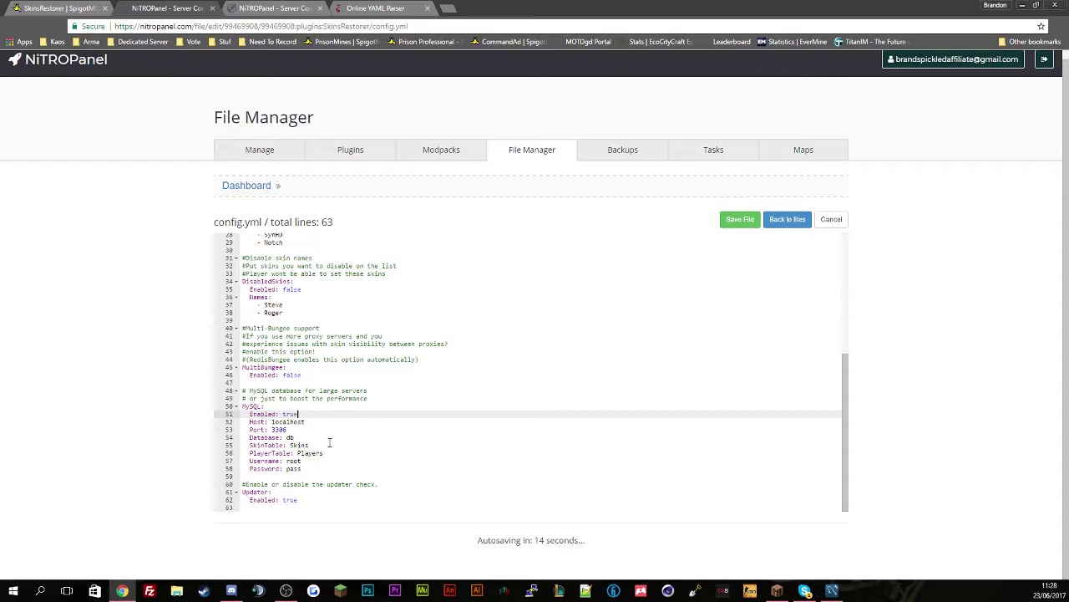
# Set the MySQL Host to clientsql.nitrous-networks.co.uk and copy the database username from the MySQL Database page into Username
pyautogui.doubleClick(294, 422)
pyautogui.hotkey('ctrl', 'v')
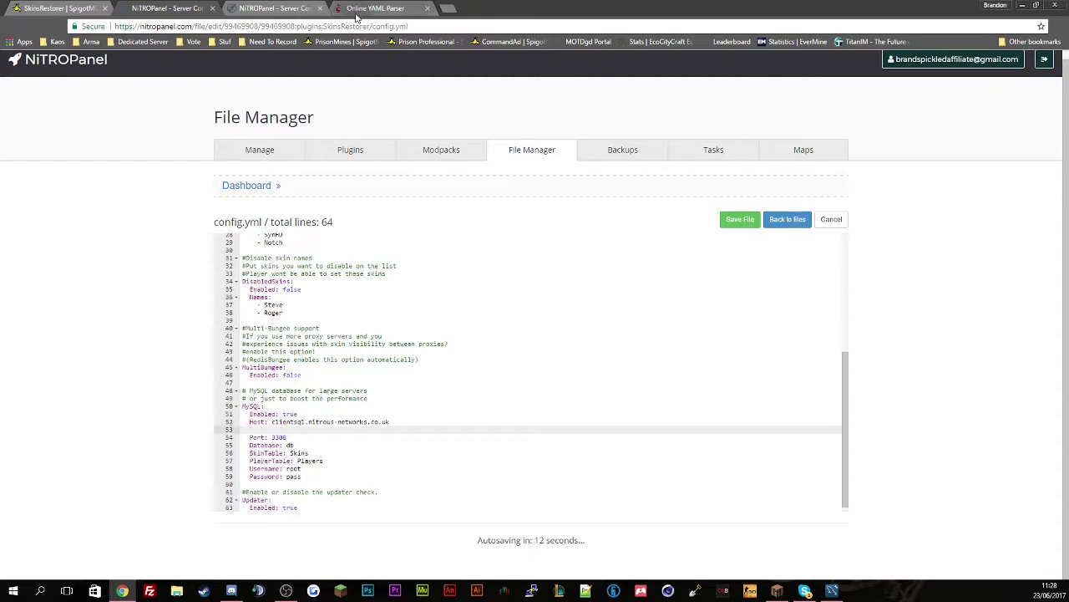
pyautogui.click(167, 8)
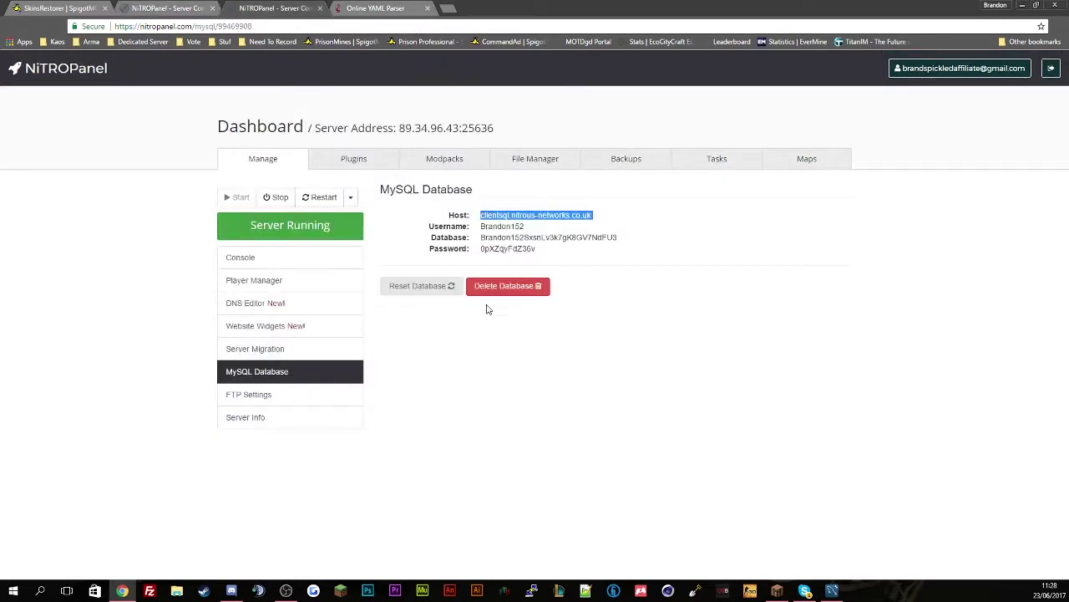
pyautogui.doubleClick(493, 226)
pyautogui.click(272, 8)
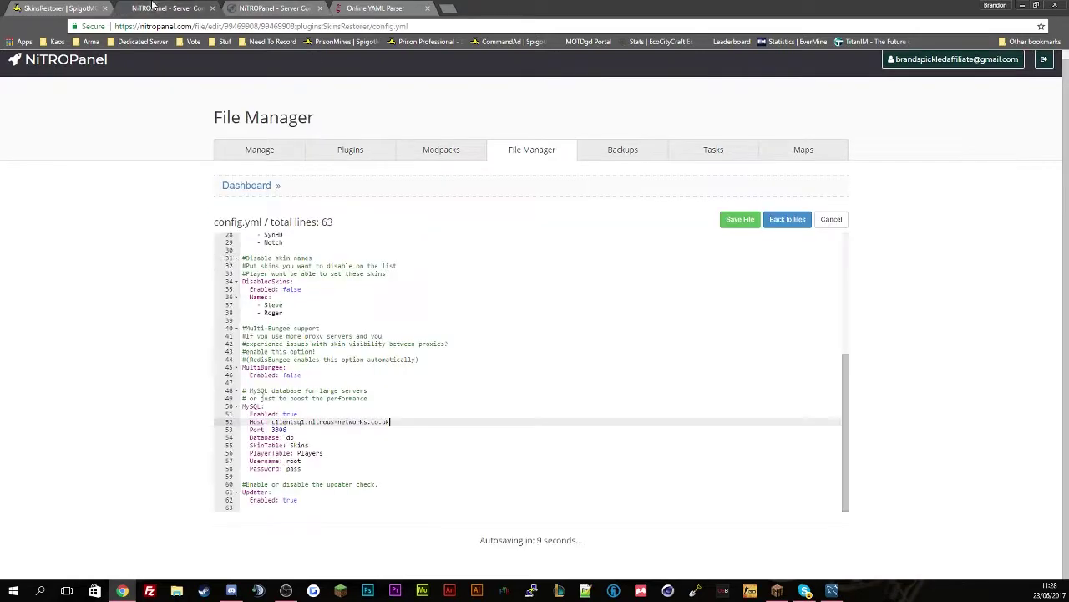
pyautogui.doubleClick(309, 455)
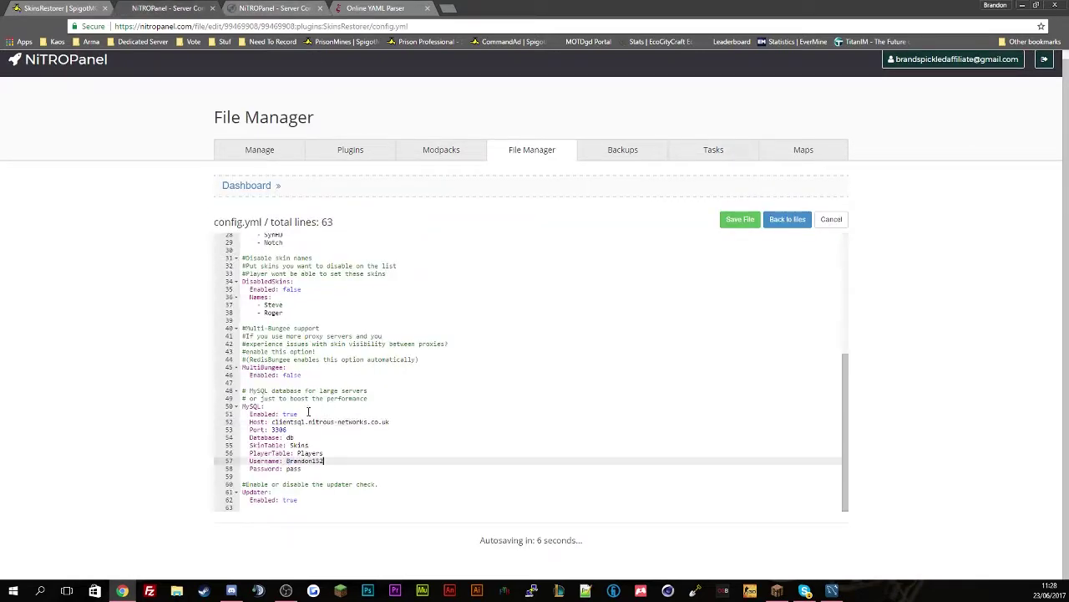
# Copy the database name from the MySQL Database page and paste it over the Database value in config.yml
pyautogui.click(288, 7)
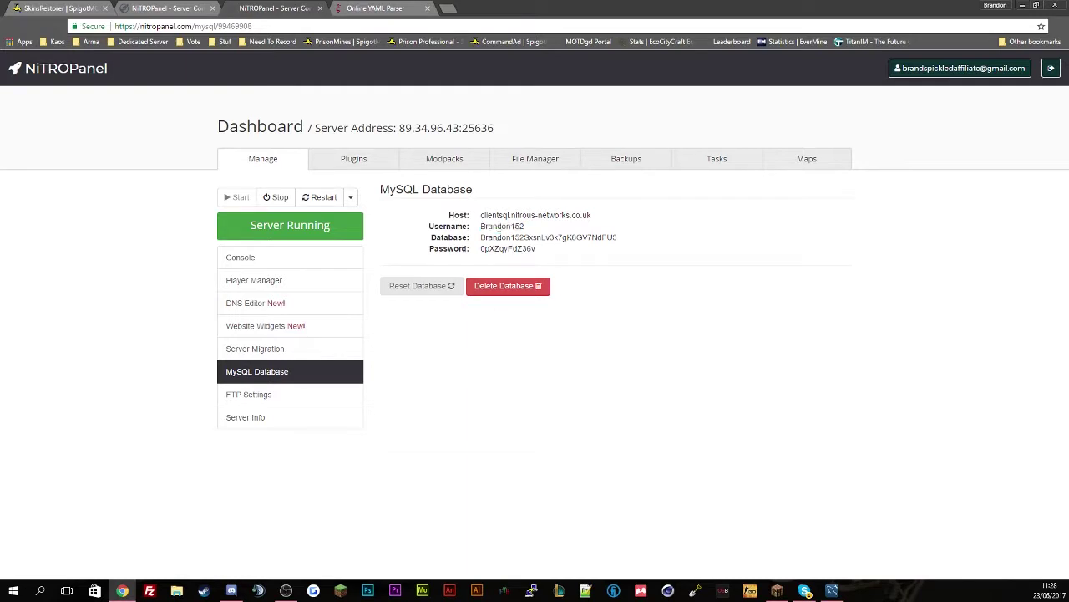
pyautogui.doubleClick(498, 238)
pyautogui.hotkey('ctrl', 'c')
pyautogui.click(222, 7)
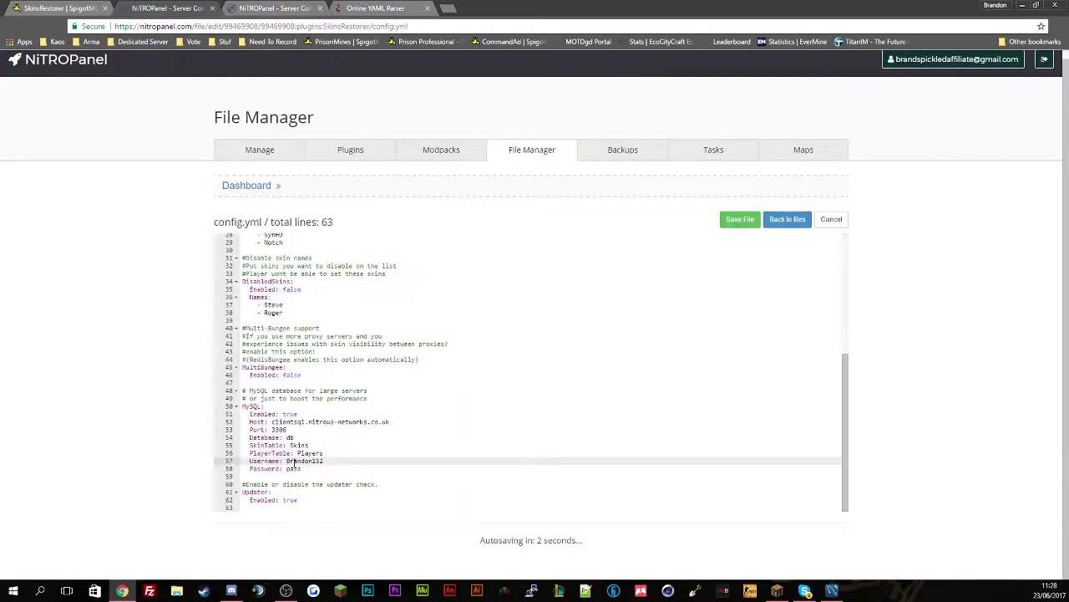
pyautogui.doubleClick(290, 437)
pyautogui.hotkey('ctrl', 'v')
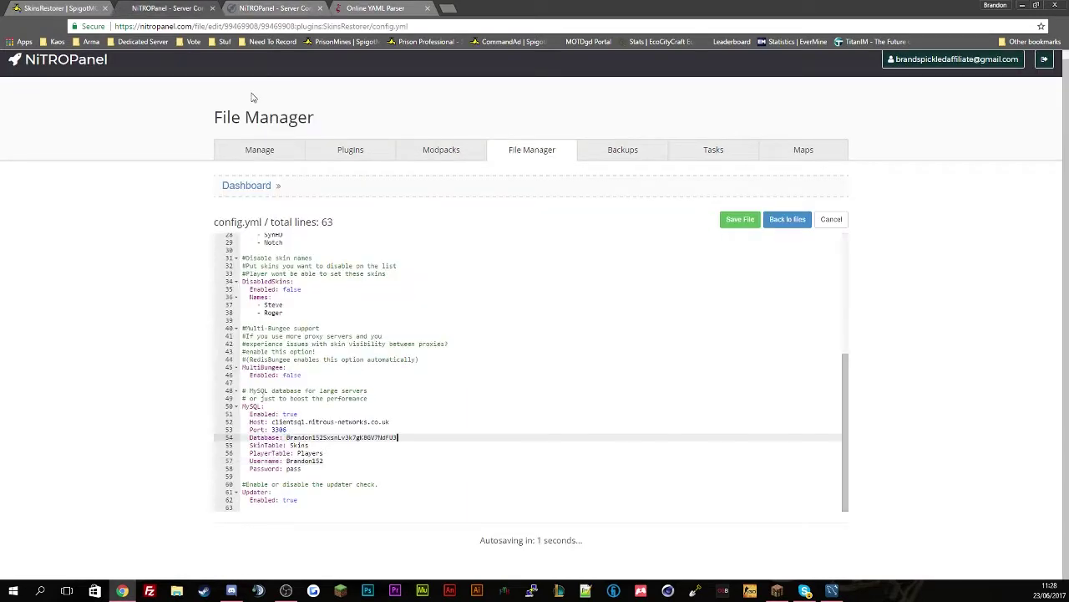
# Copy the database password from the MySQL Database page and paste it over the Password value in config.yml
pyautogui.click(276, 8)
pyautogui.doubleClick(505, 249)
pyautogui.click(168, 7)
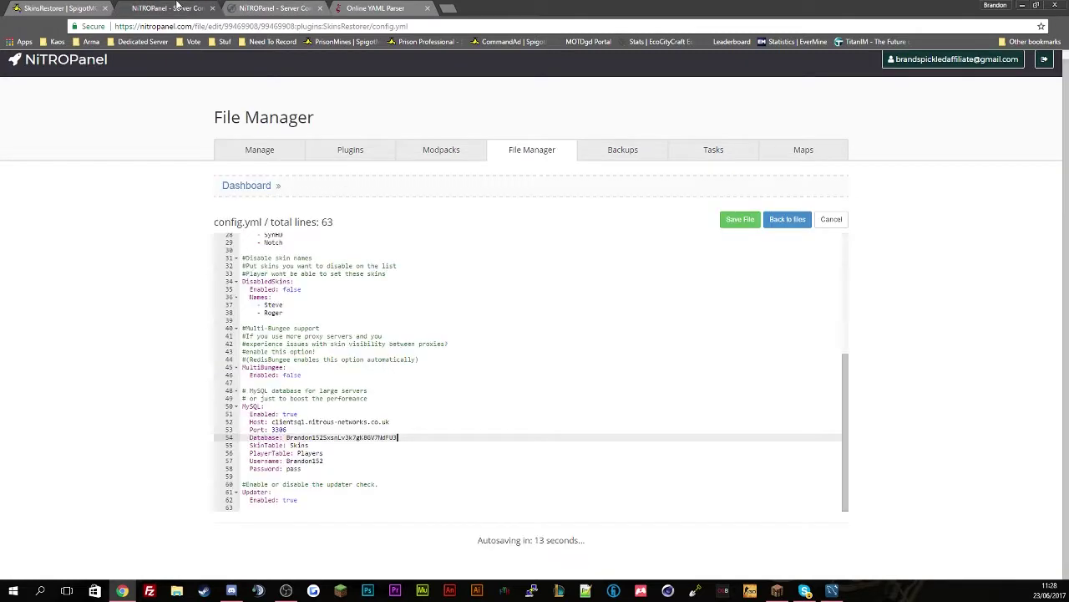
pyautogui.doubleClick(293, 467)
pyautogui.hotkey('ctrl', 'v')
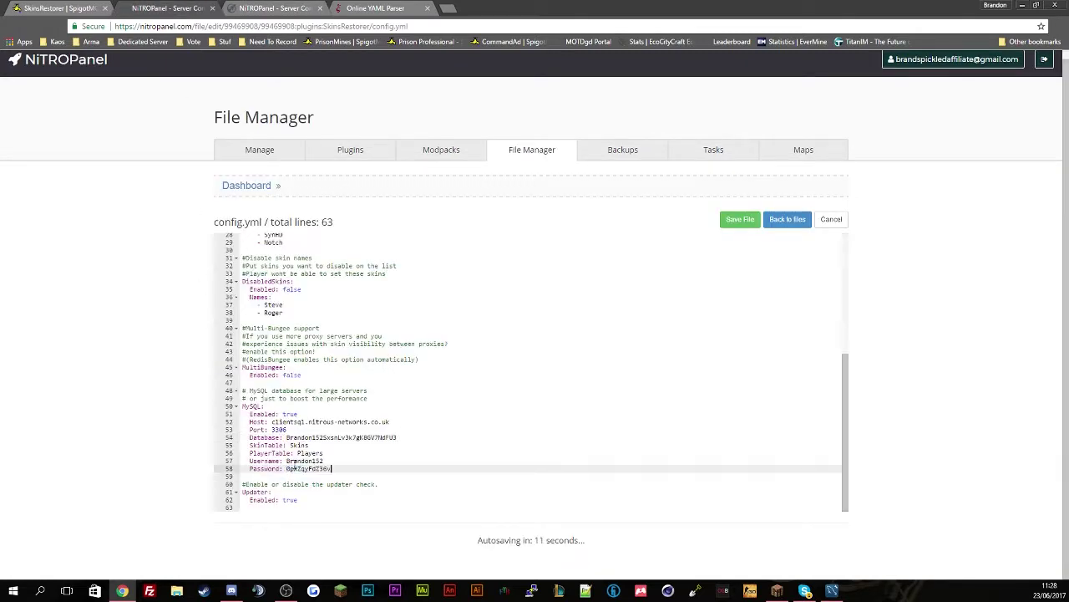
# Save config.yml and run sr reload in the server console to reload the plugin's configuration
pyautogui.doubleClick(299, 445)
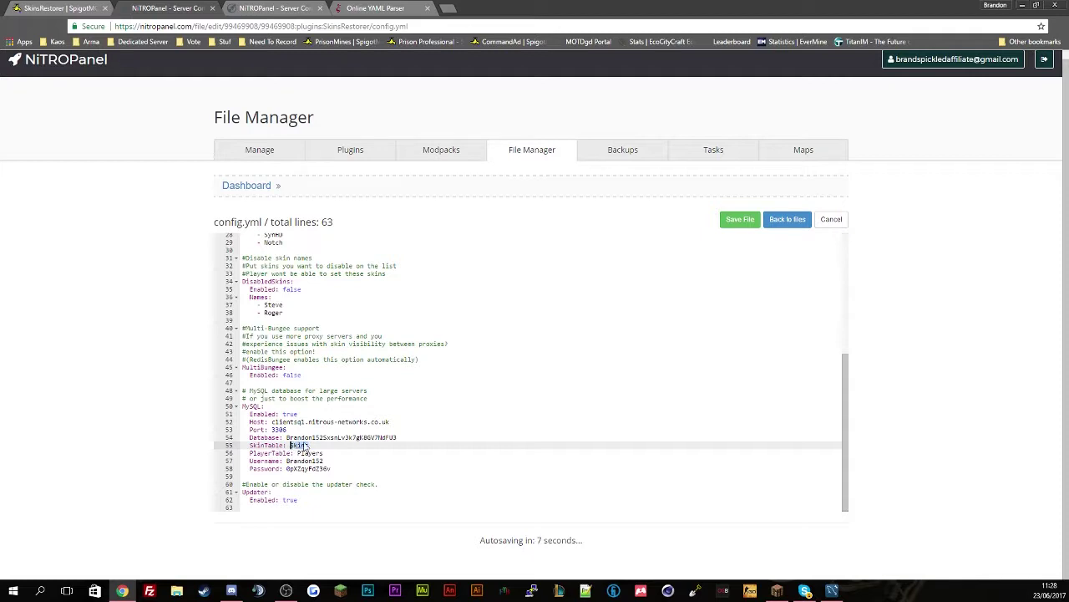
pyautogui.click(740, 220)
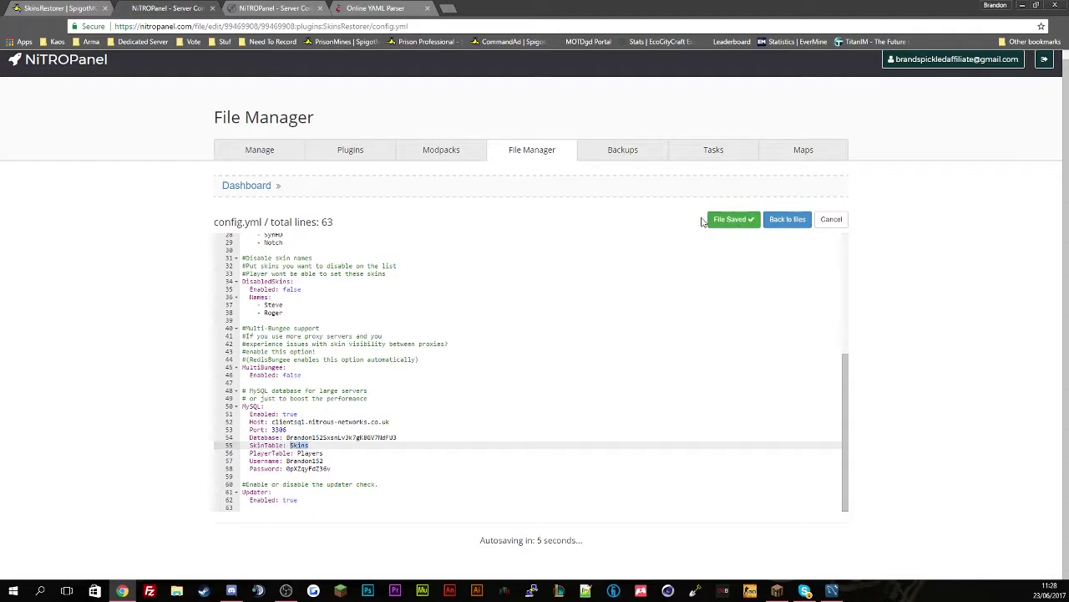
pyautogui.click(270, 154)
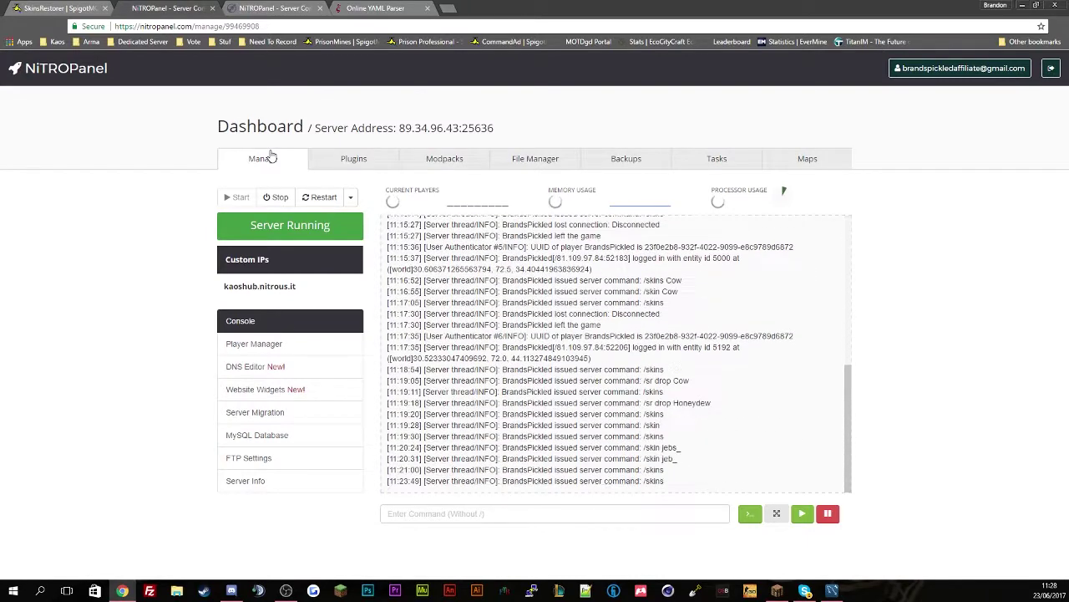
pyautogui.click(399, 512)
pyautogui.write('s')
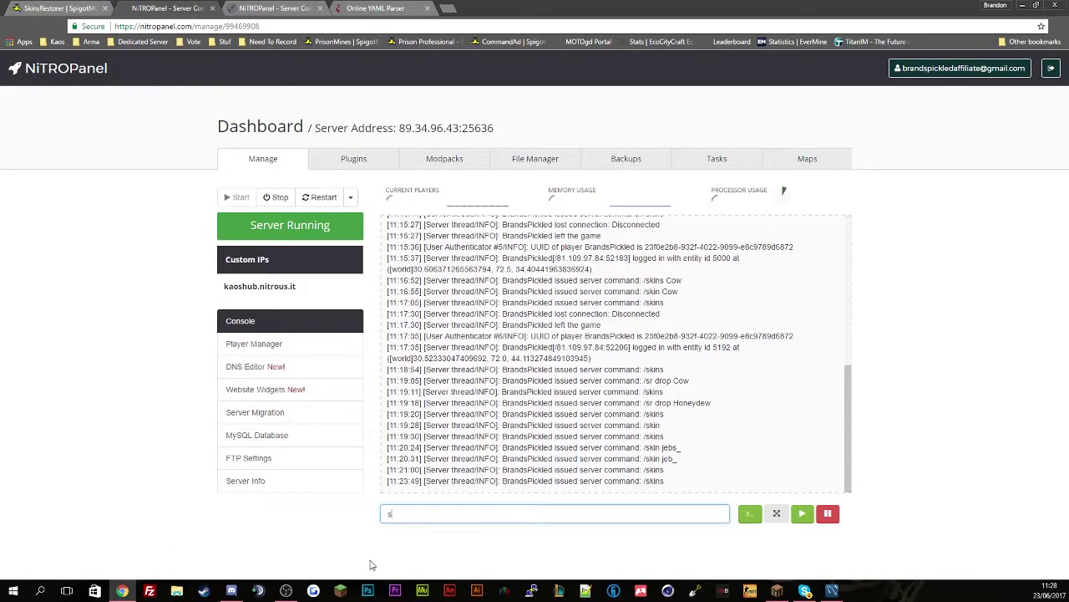
pyautogui.write('r reload')
pyautogui.press('Return')
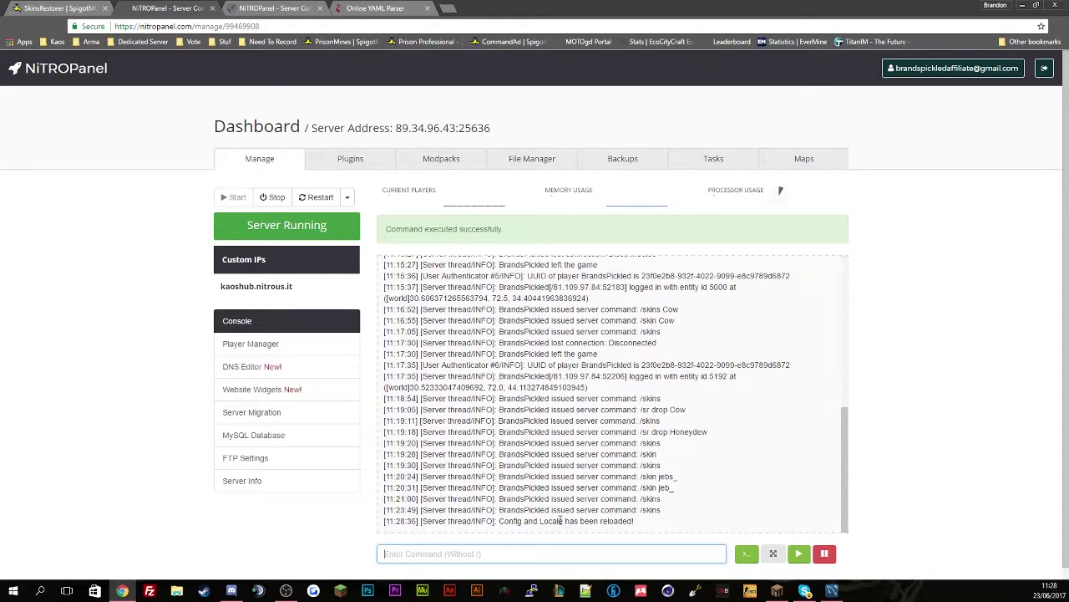
# Restart the server and examine its startup messages in the console log
pyautogui.click(592, 534)
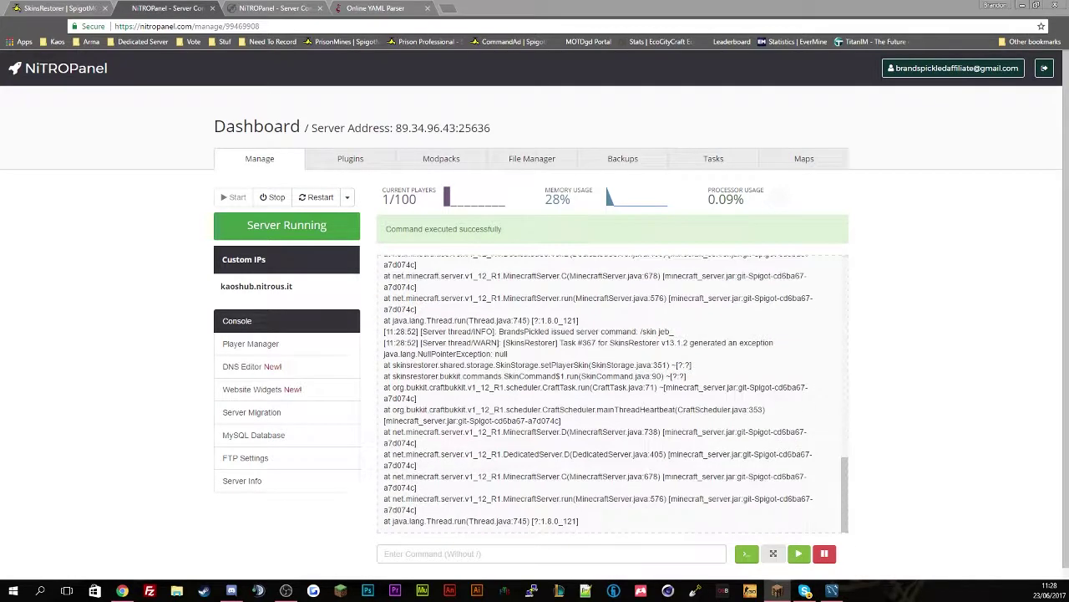
pyautogui.click(317, 197)
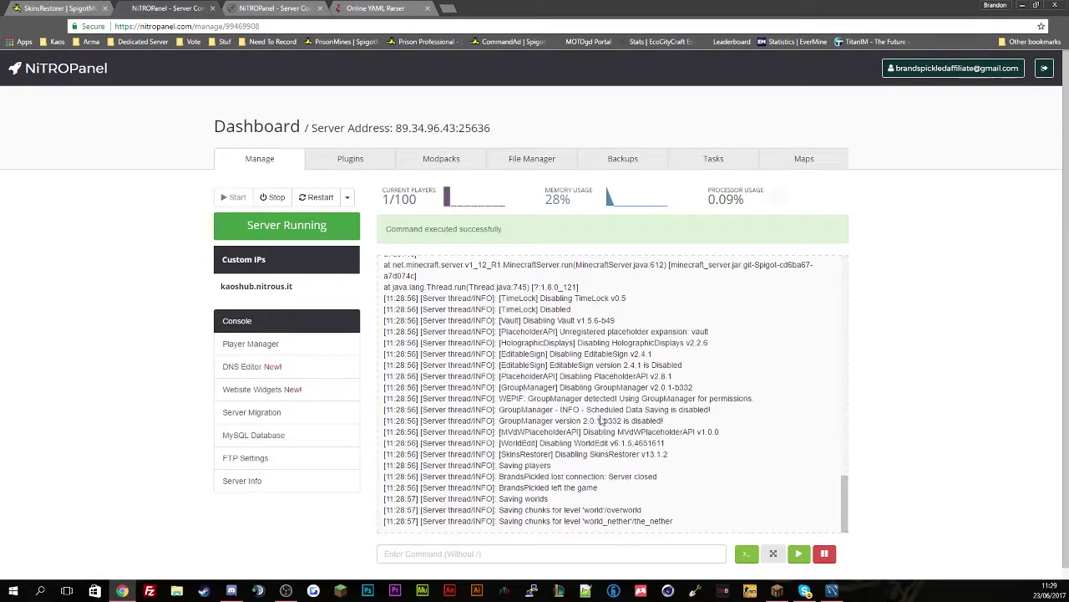
pyautogui.scroll(-1, 639, 456)
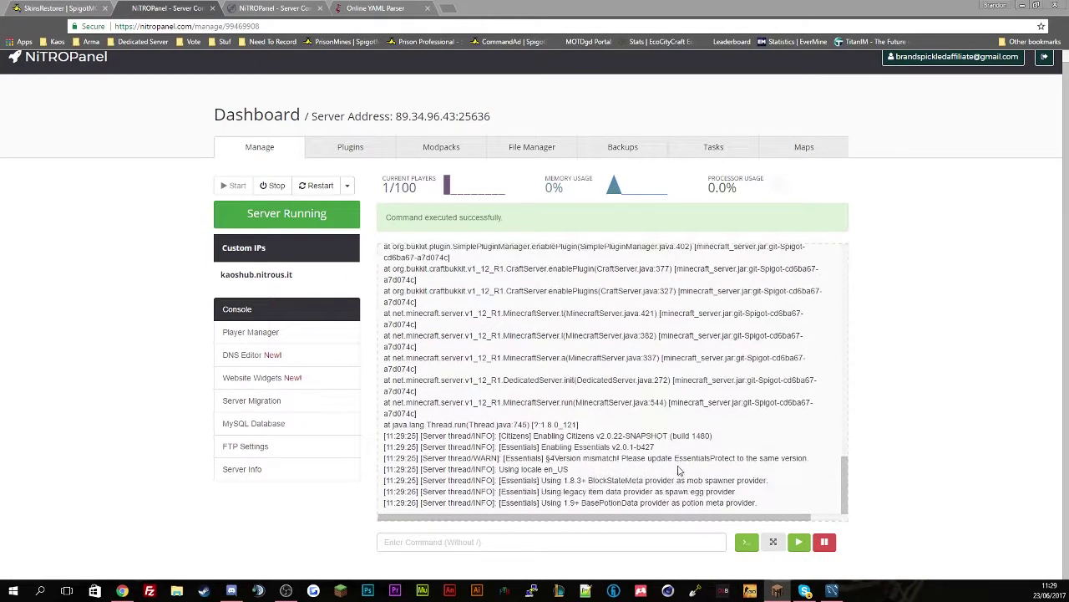
pyautogui.scroll(2, 660, 464)
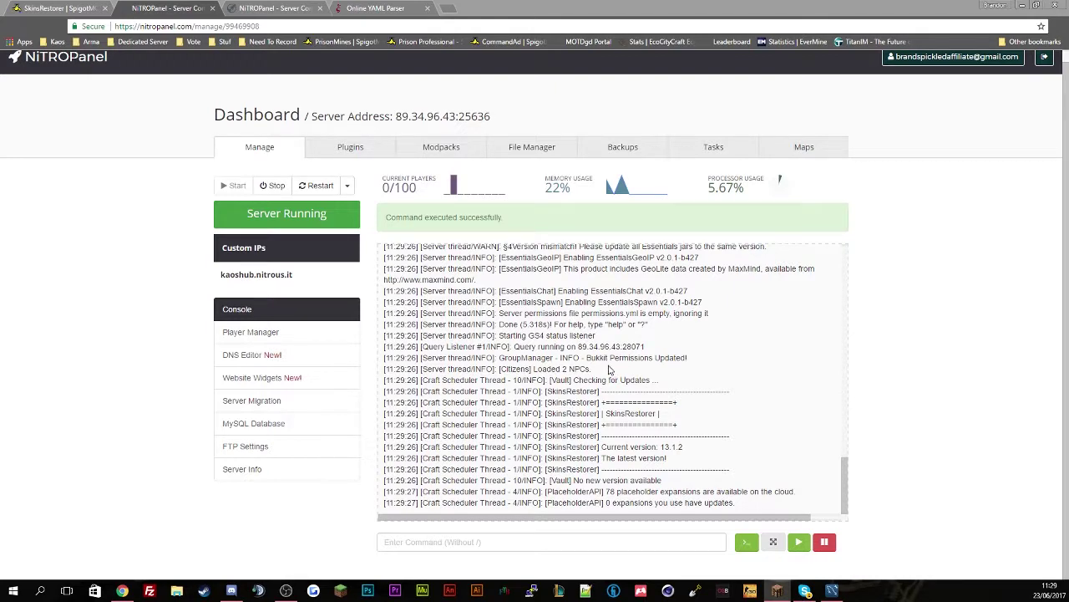
pyautogui.scroll(3, 611, 369)
pyautogui.scroll(3, 623, 381)
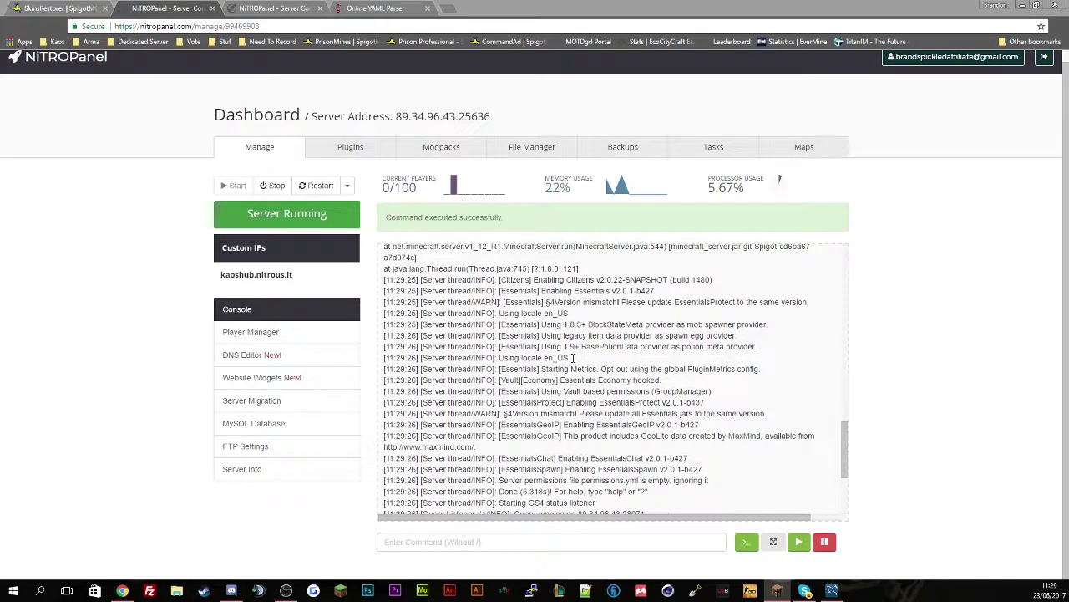
pyautogui.scroll(-5, 643, 392)
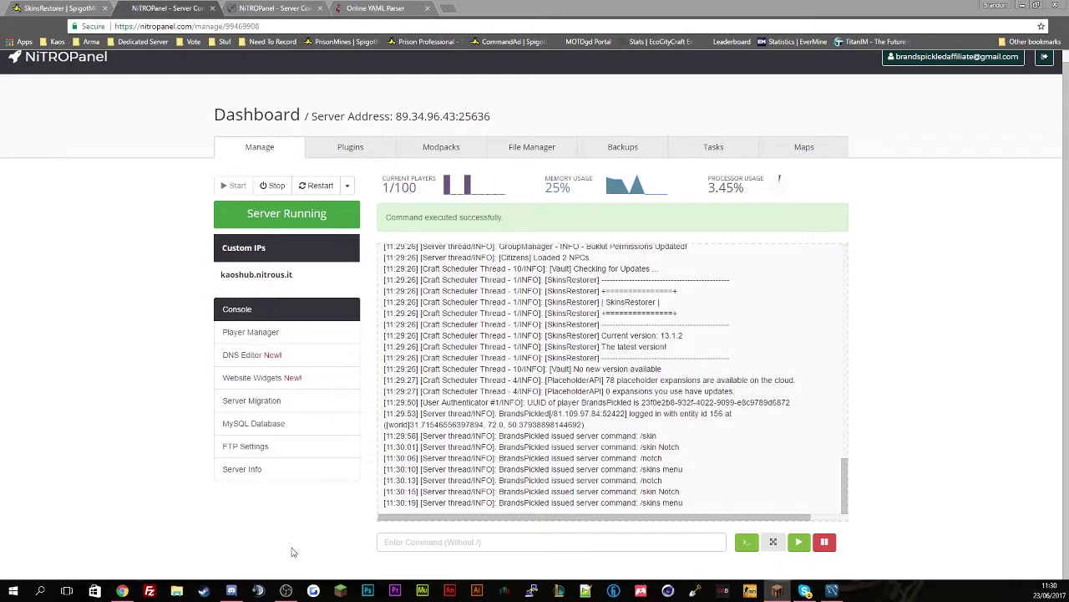
# Switch to MySQL Workbench, refresh the schemas and query the Players table with the 1000-row limit
pyautogui.click(833, 592)
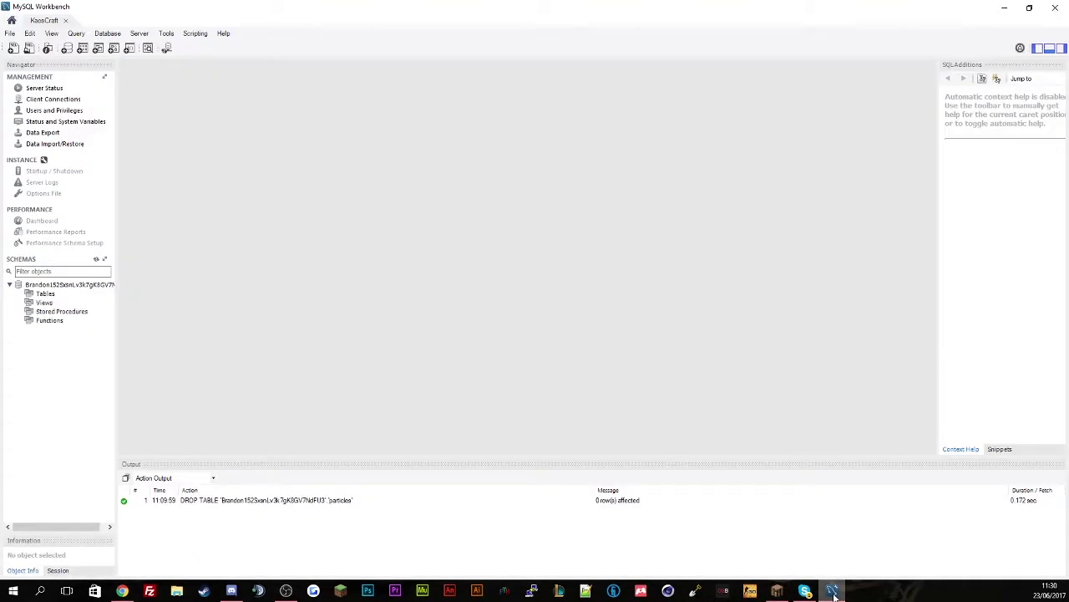
pyautogui.click(96, 259)
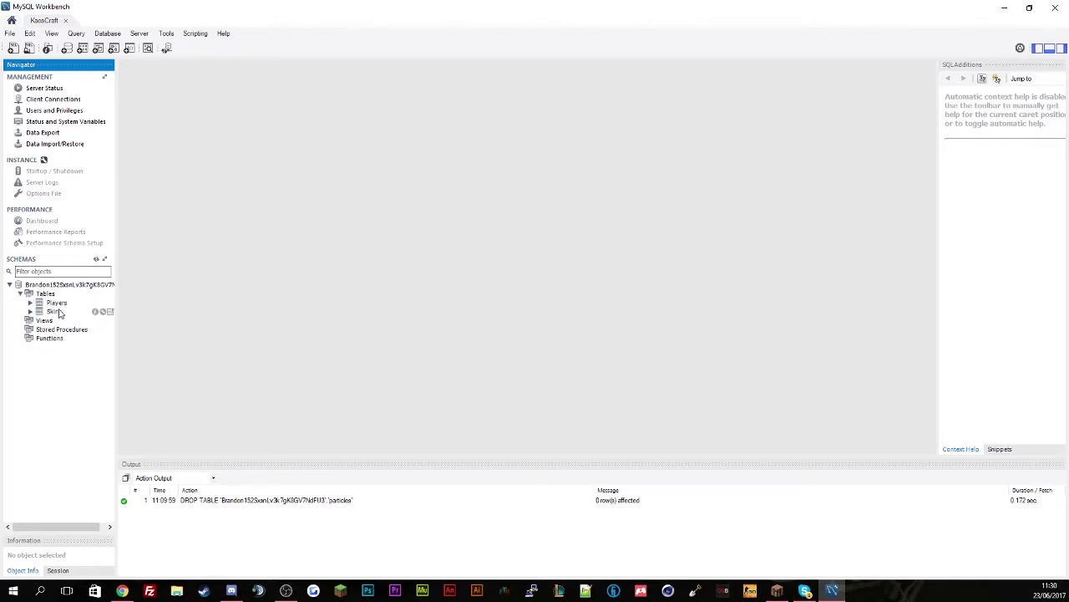
pyautogui.rightClick(55, 304)
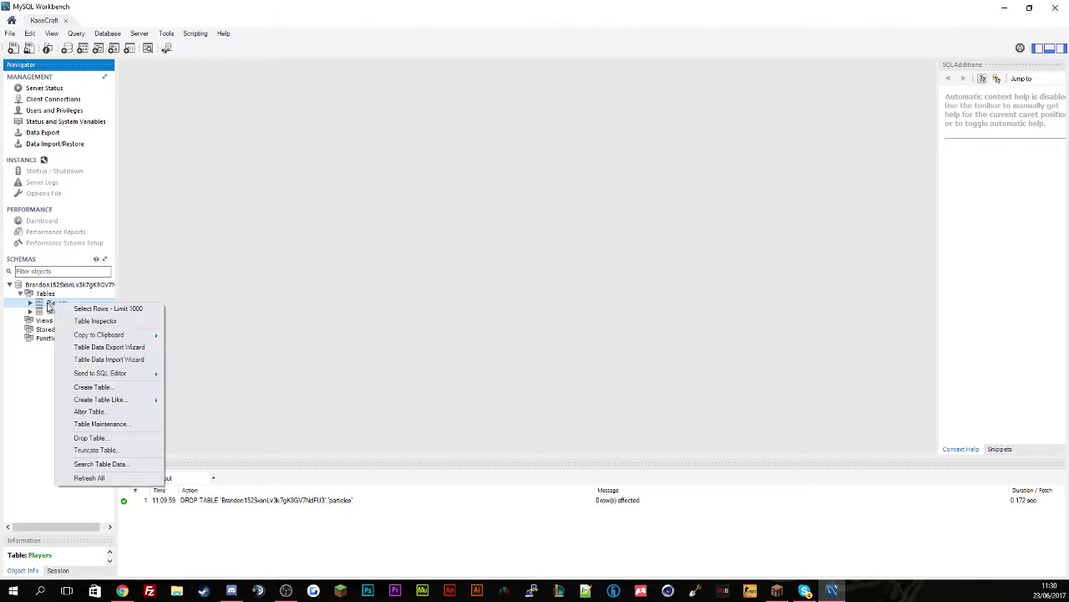
pyautogui.press('Escape')
pyautogui.rightClick(46, 306)
pyautogui.rightClick(40, 294)
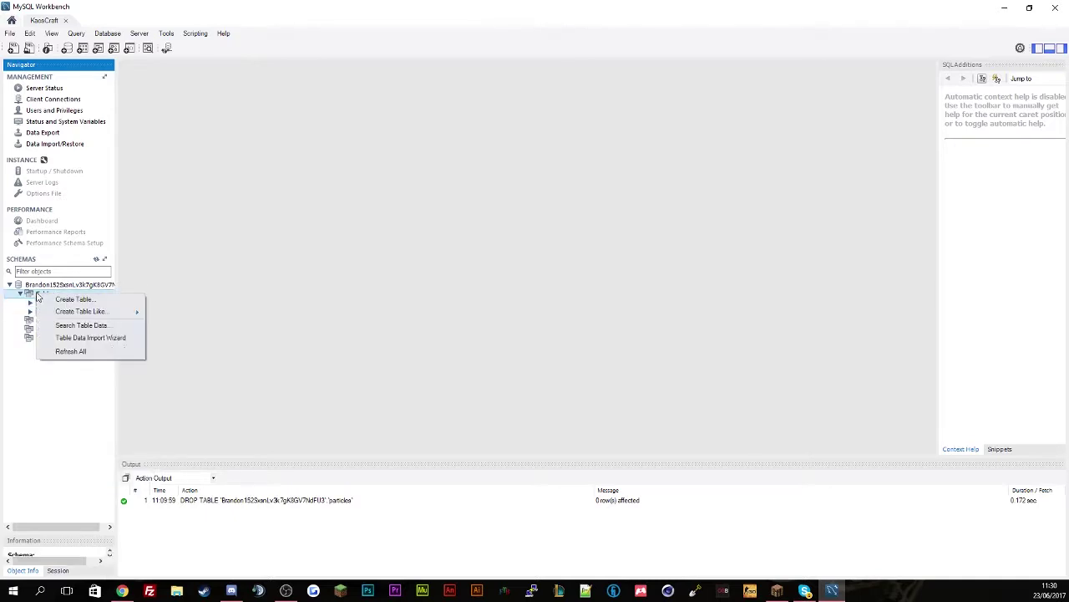
pyautogui.rightClick(34, 303)
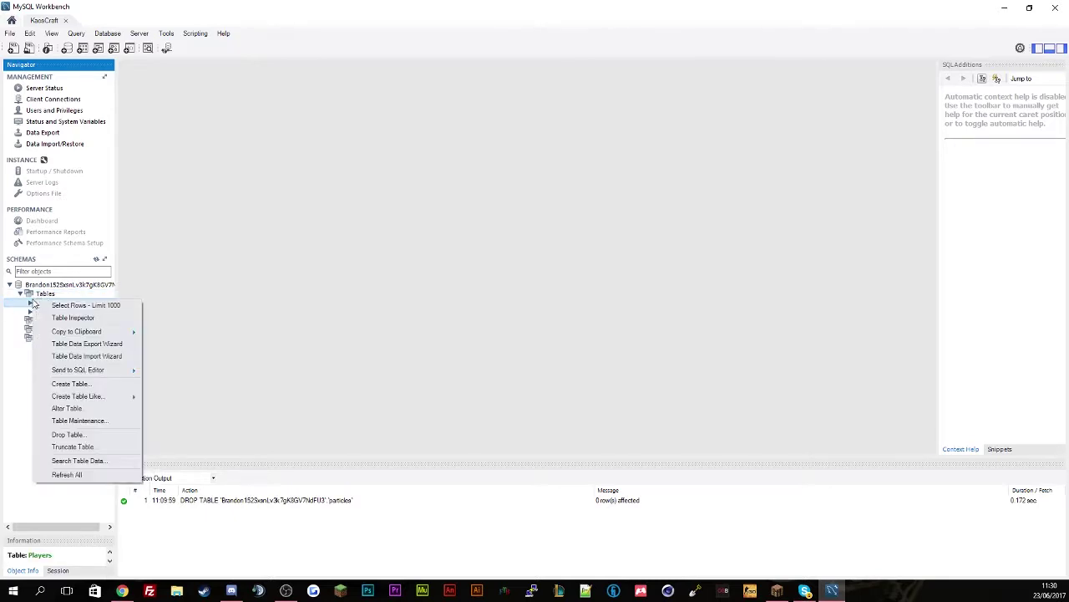
pyautogui.click(88, 306)
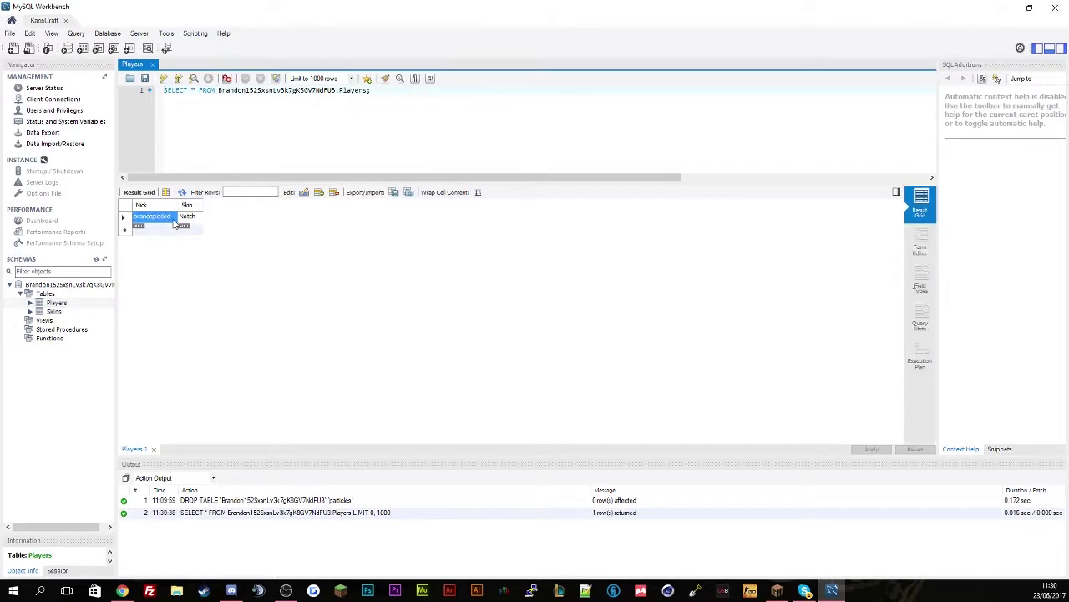
# Widen the Nick and Skin columns of the Players results and select the skin entry in the first row
pyautogui.moveTo(177, 204); pyautogui.dragTo(241, 209)
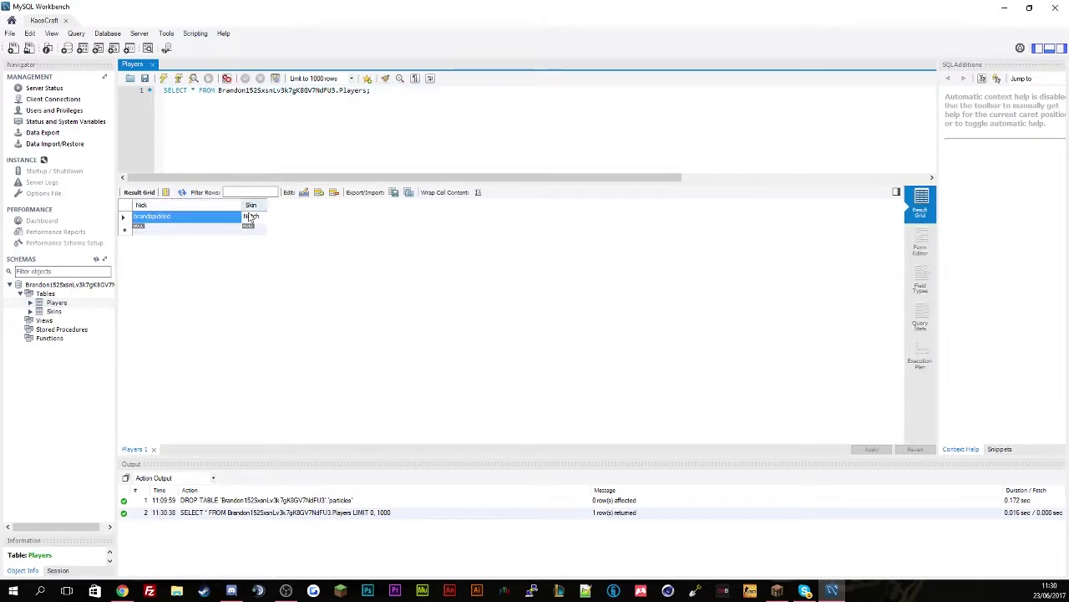
pyautogui.doubleClick(266, 219)
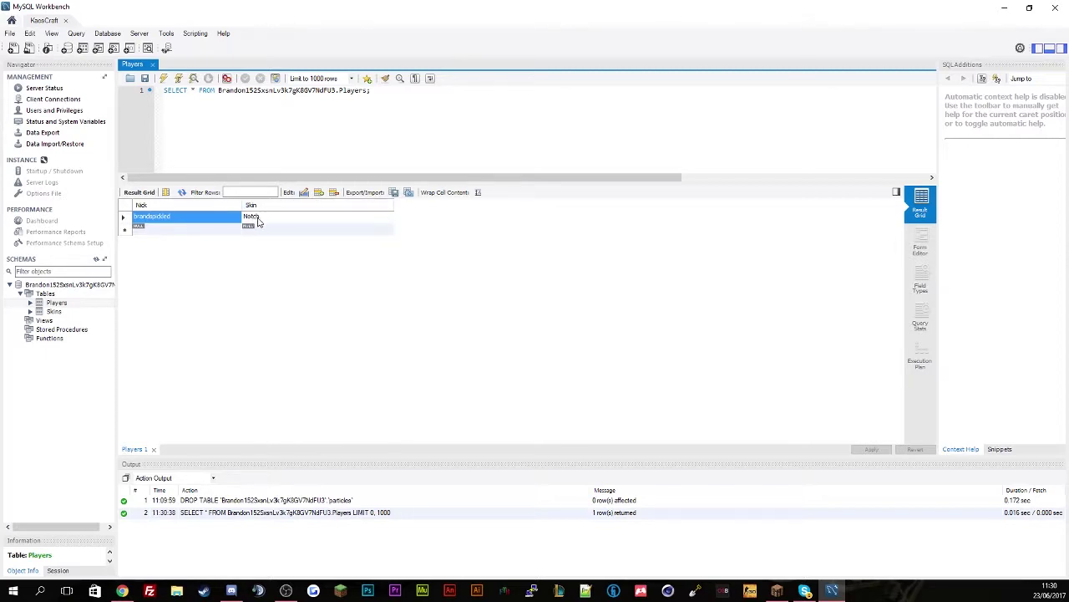
pyautogui.click(254, 219)
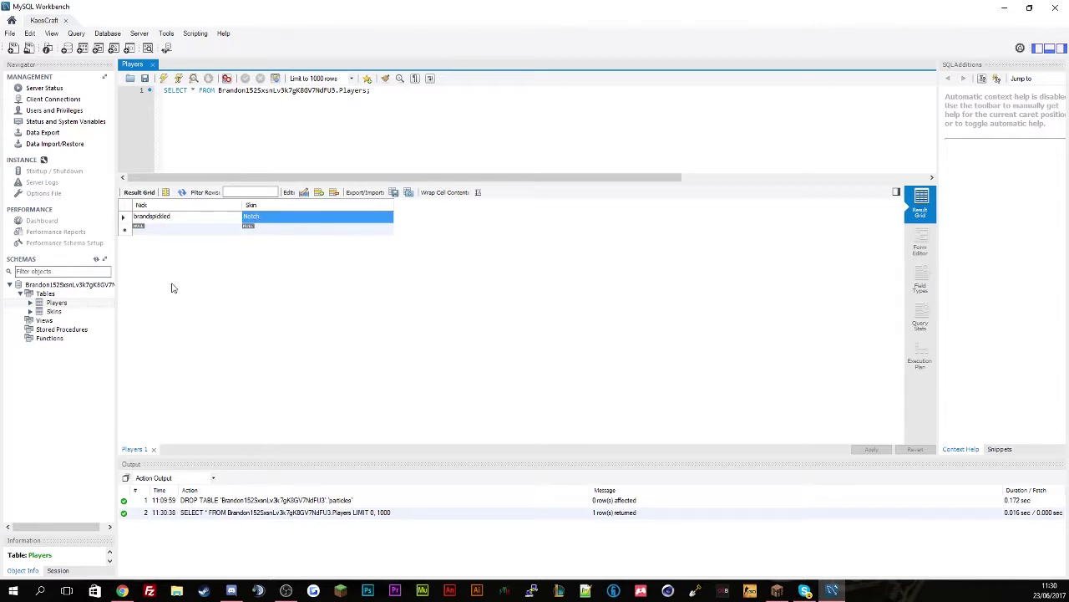
# Query the Skins table with the 1000-row limit and widen its Nick, Value and Signature columns
pyautogui.rightClick(59, 314)
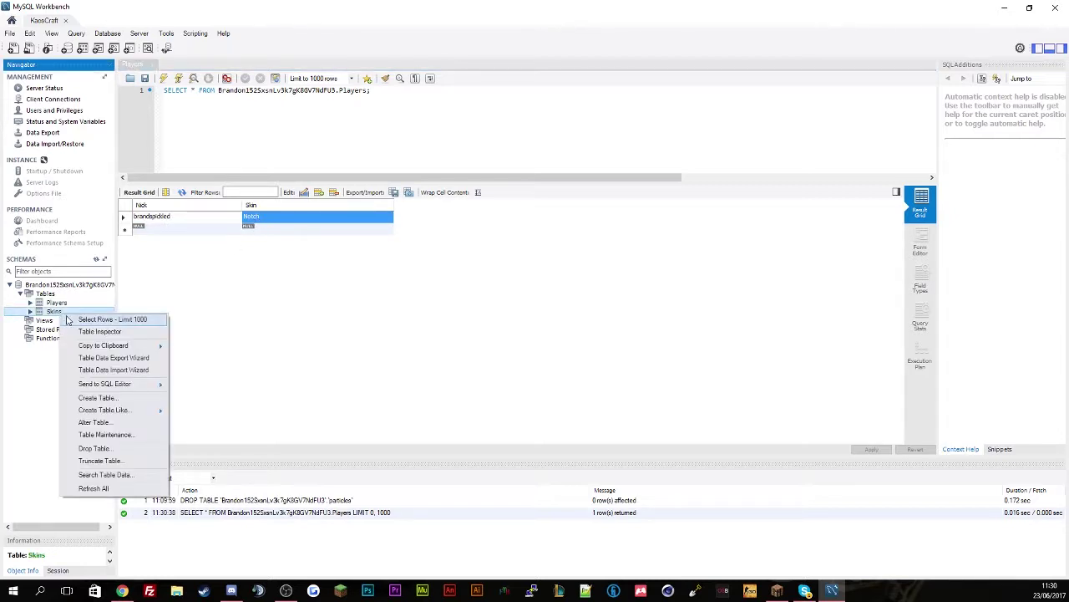
pyautogui.click(84, 321)
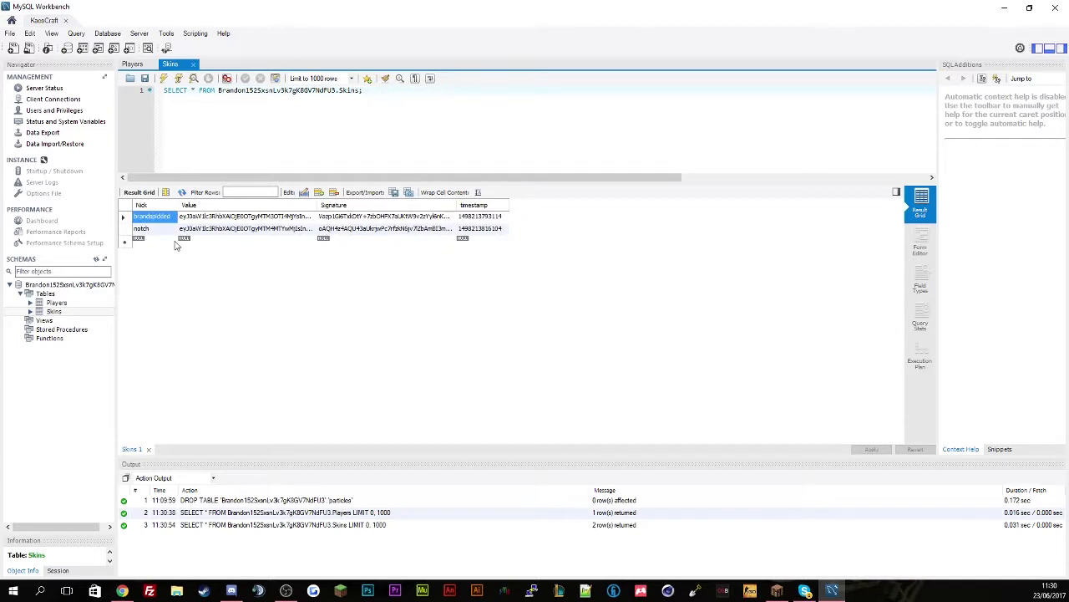
pyautogui.moveTo(178, 205); pyautogui.dragTo(242, 206)
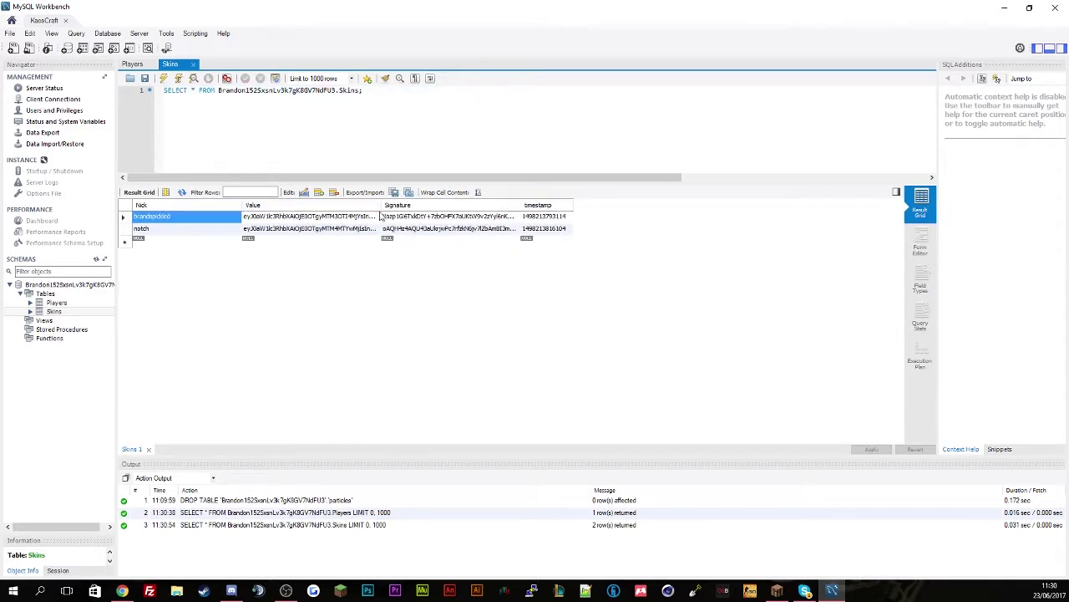
pyautogui.moveTo(381, 205); pyautogui.dragTo(434, 205)
pyautogui.moveTo(572, 205); pyautogui.dragTo(700, 204)
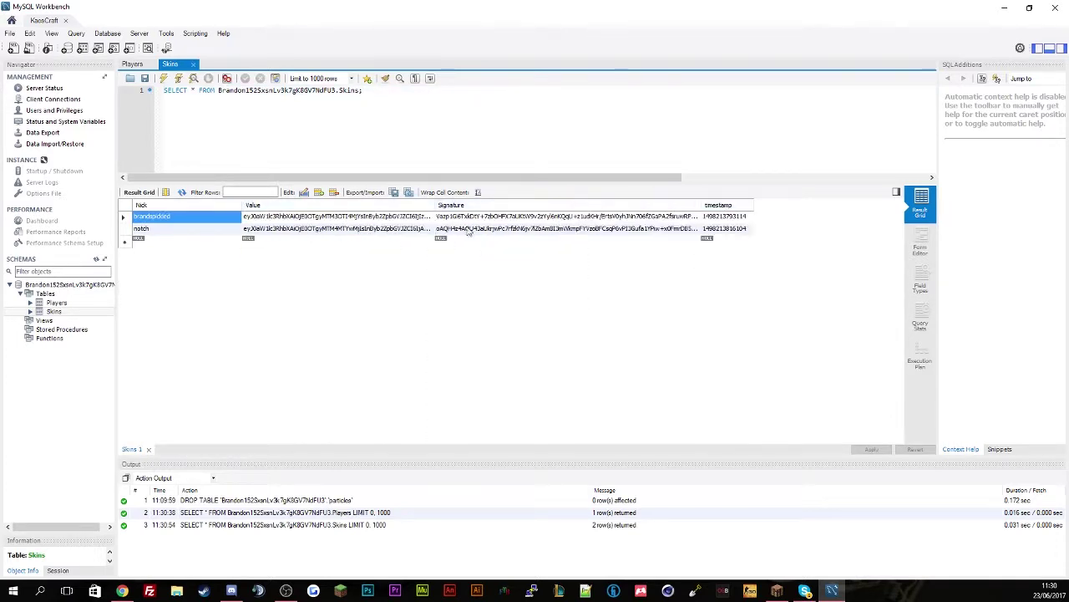
# Widen the Nick column, try to delete the notch row from the Skins results, and rerun the query
pyautogui.click(168, 229)
pyautogui.moveTo(241, 205); pyautogui.dragTo(265, 205)
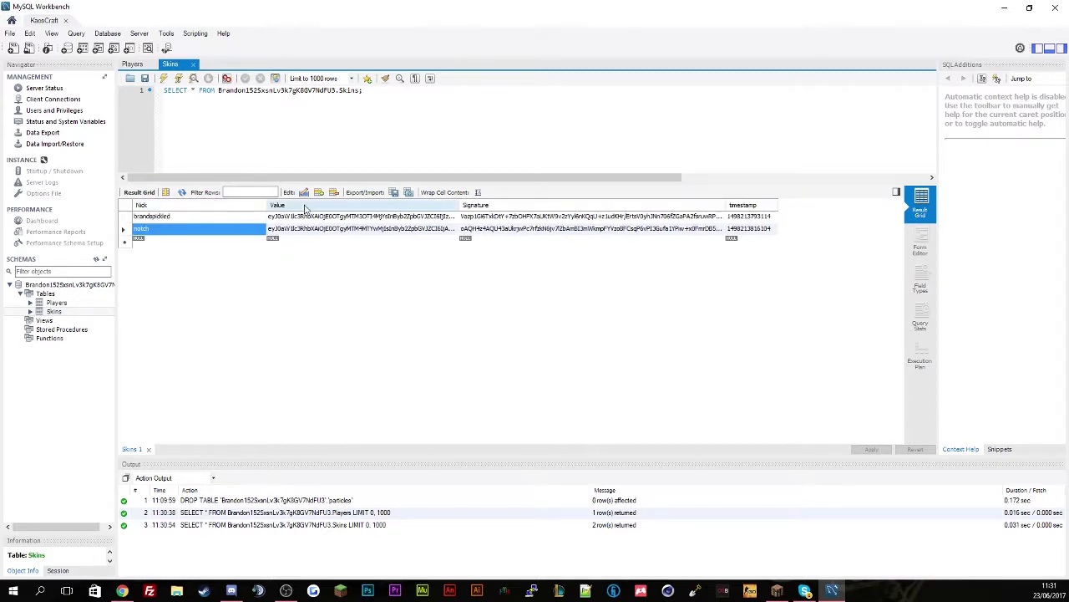
pyautogui.rightClick(158, 230)
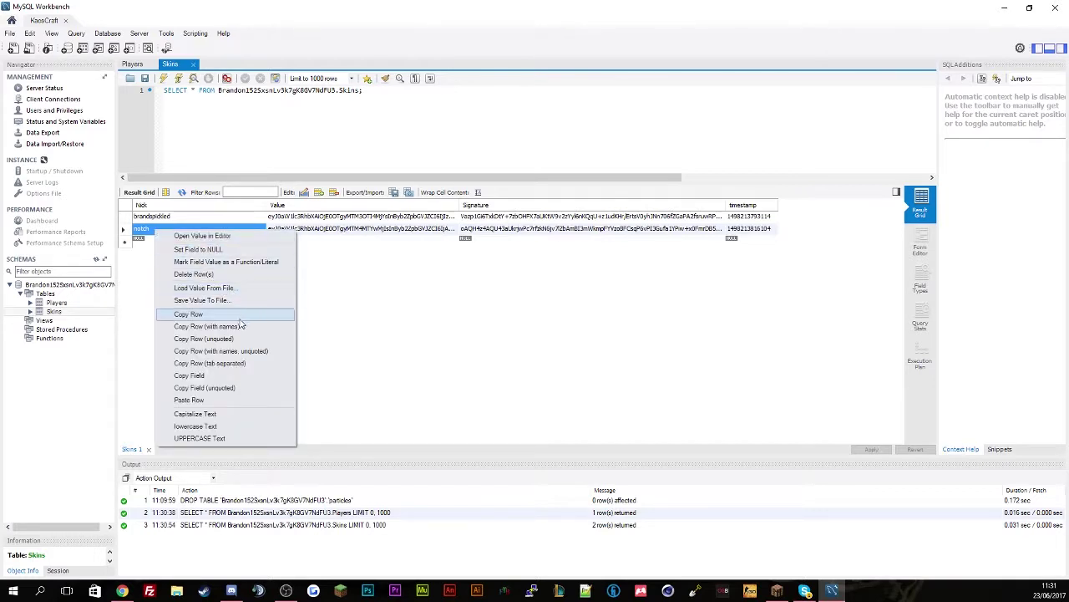
pyautogui.click(226, 276)
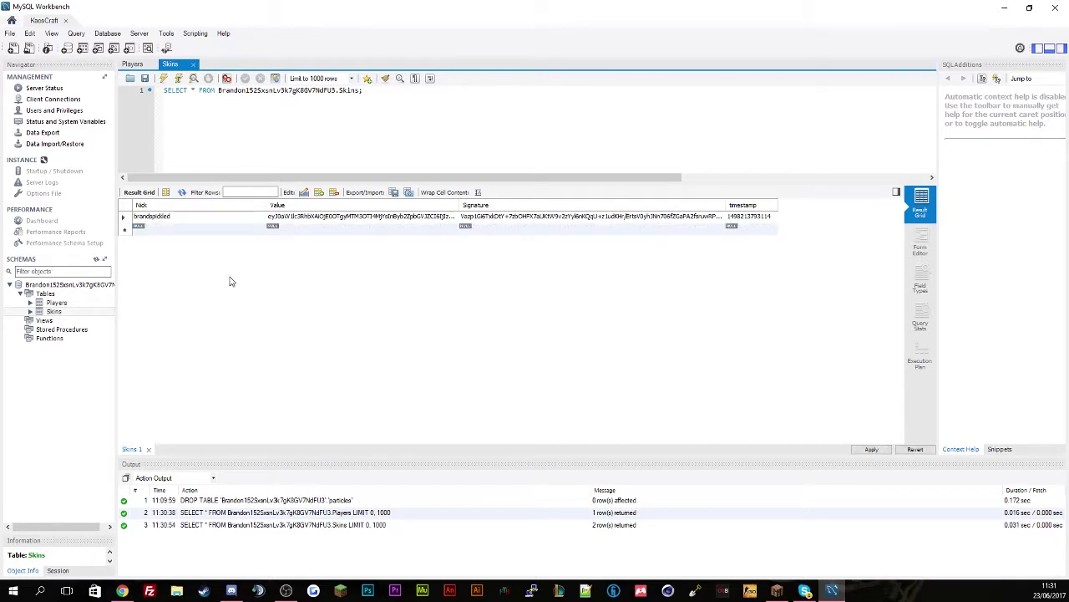
pyautogui.click(164, 78)
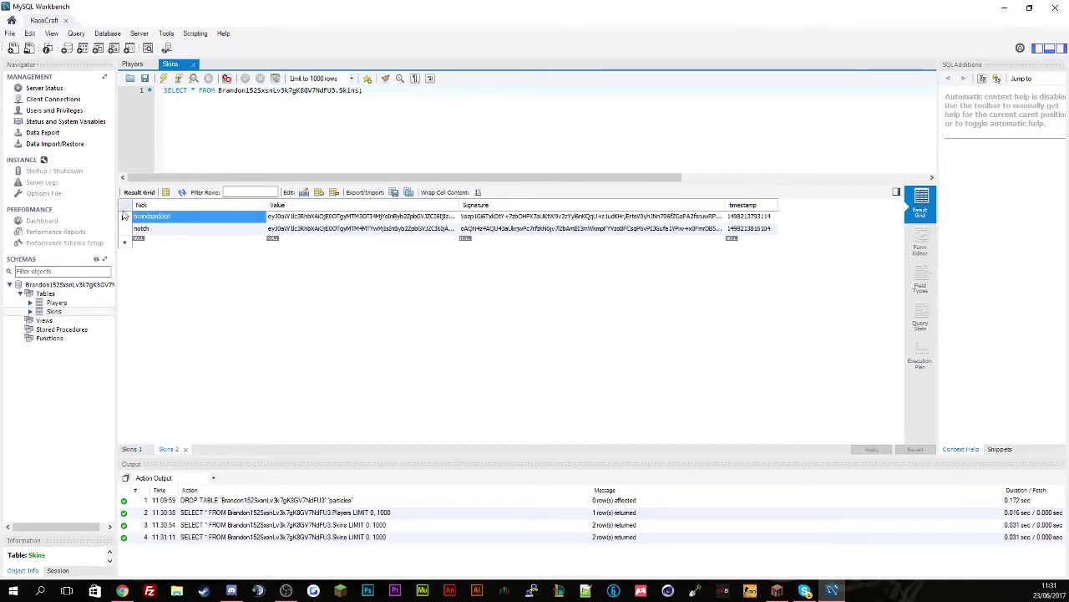
# Delete the notch row from the Skins results, then close the query and apply the deletion script to the database
pyautogui.rightClick(166, 228)
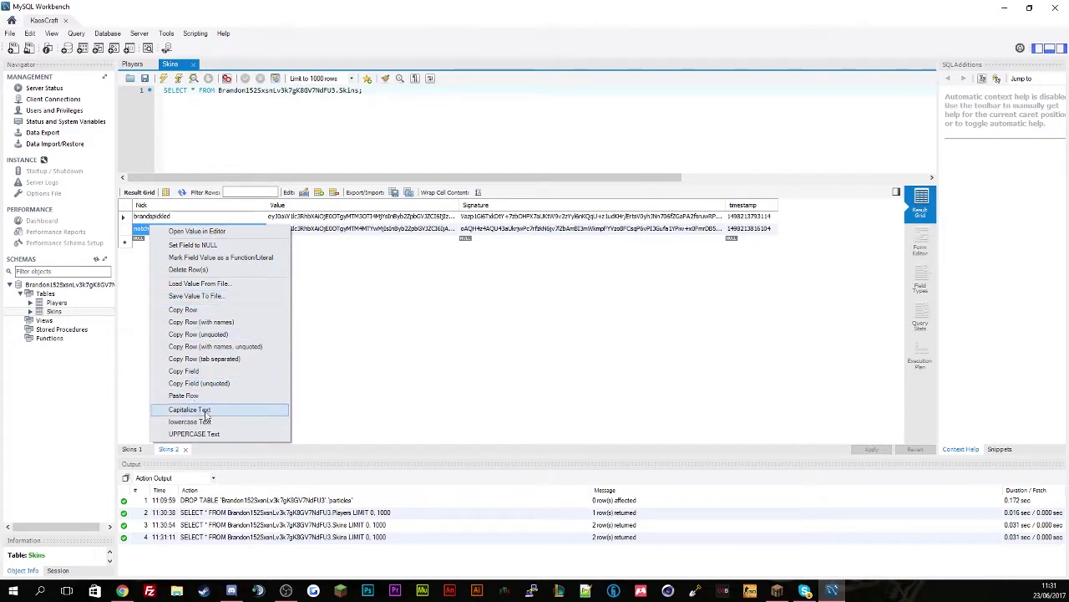
pyautogui.click(205, 270)
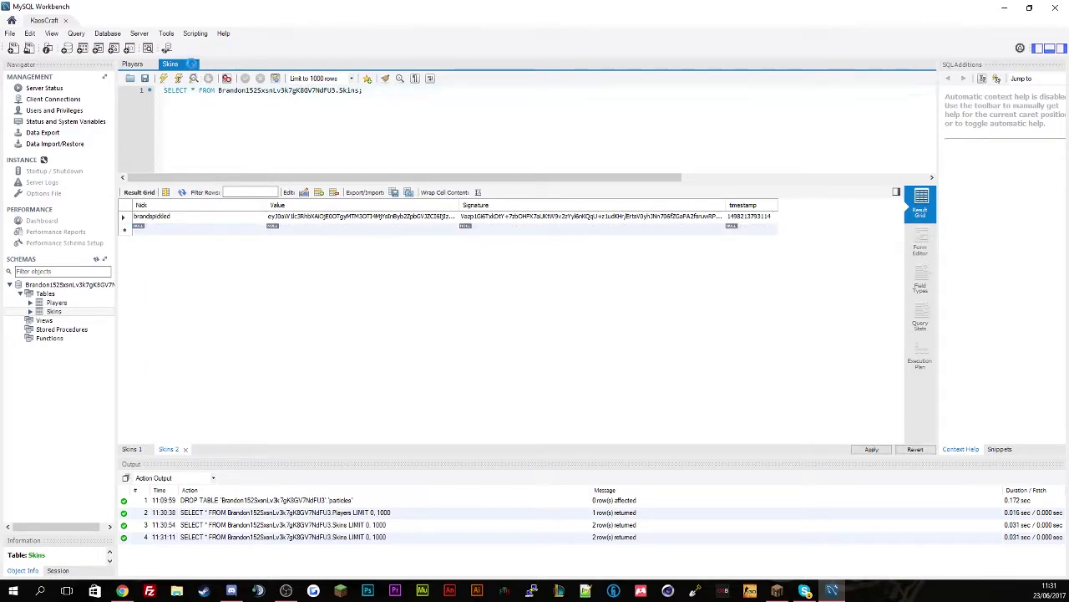
pyautogui.click(191, 65)
pyautogui.click(501, 308)
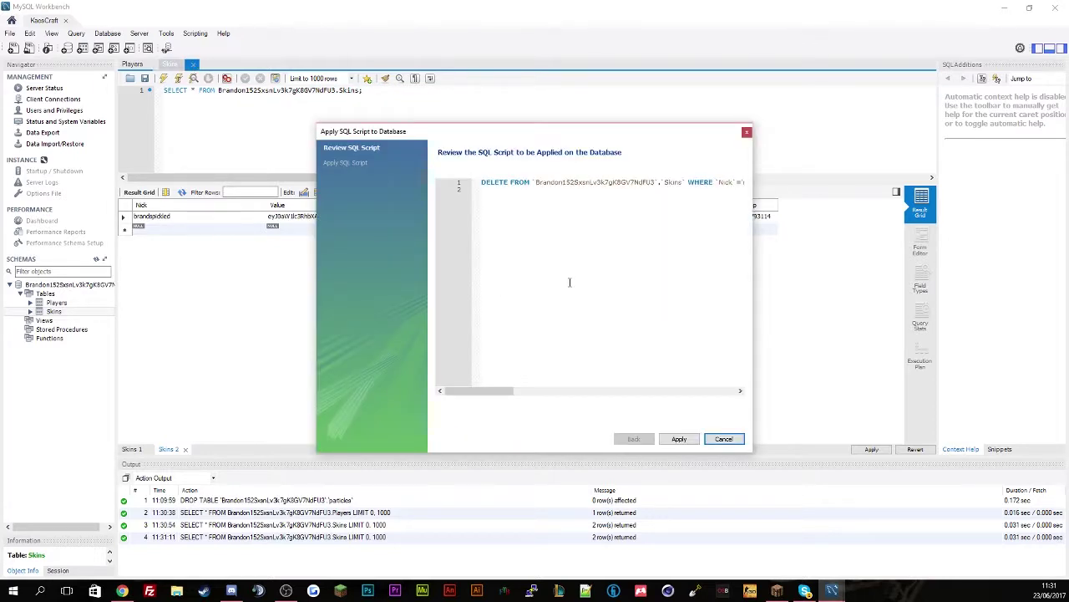
pyautogui.click(689, 444)
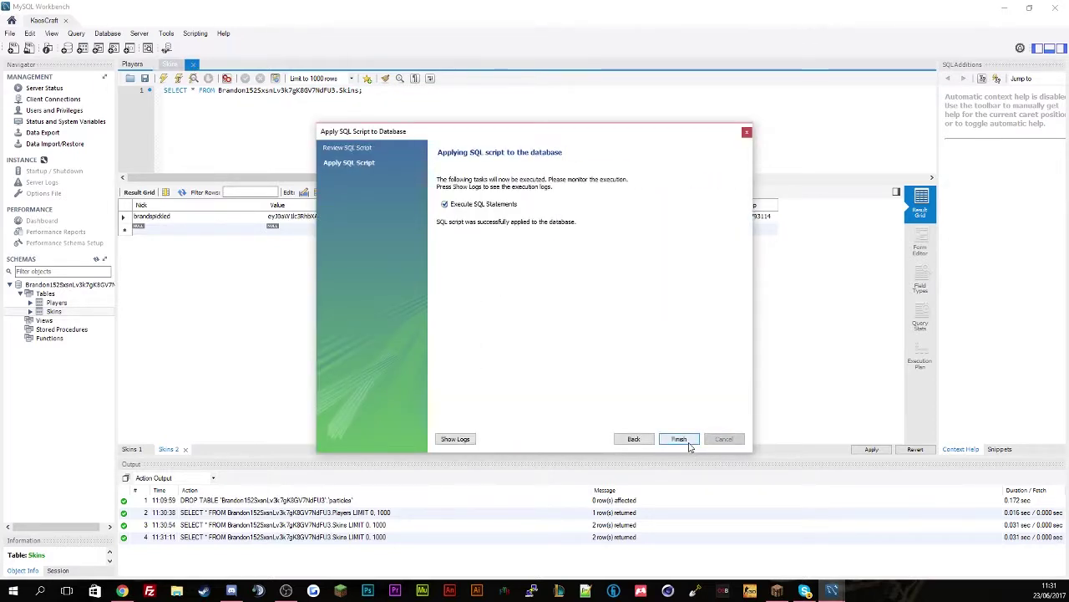
pyautogui.click(689, 445)
pyautogui.click(679, 439)
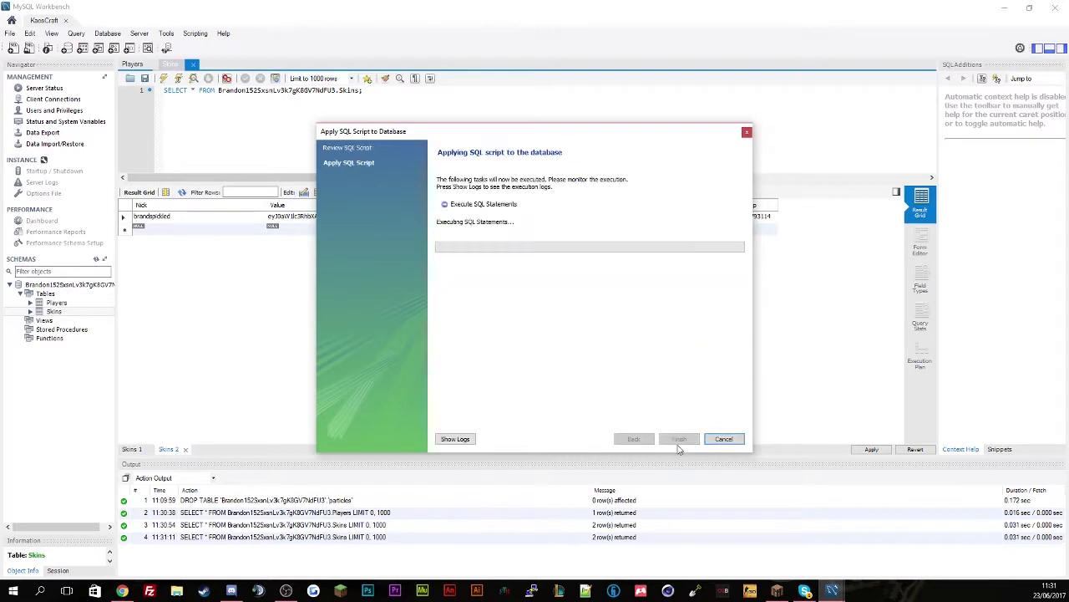
pyautogui.click(681, 439)
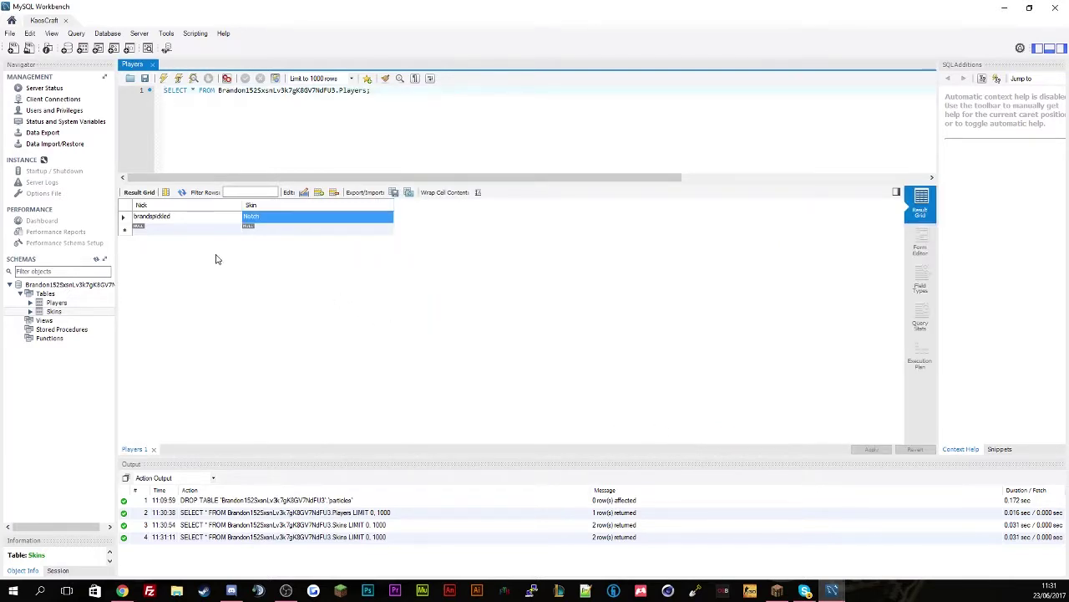
# Query the Skins table again with the 1000-row limit and refresh its results to check the stored skins
pyautogui.click(55, 313)
pyautogui.rightClick(57, 315)
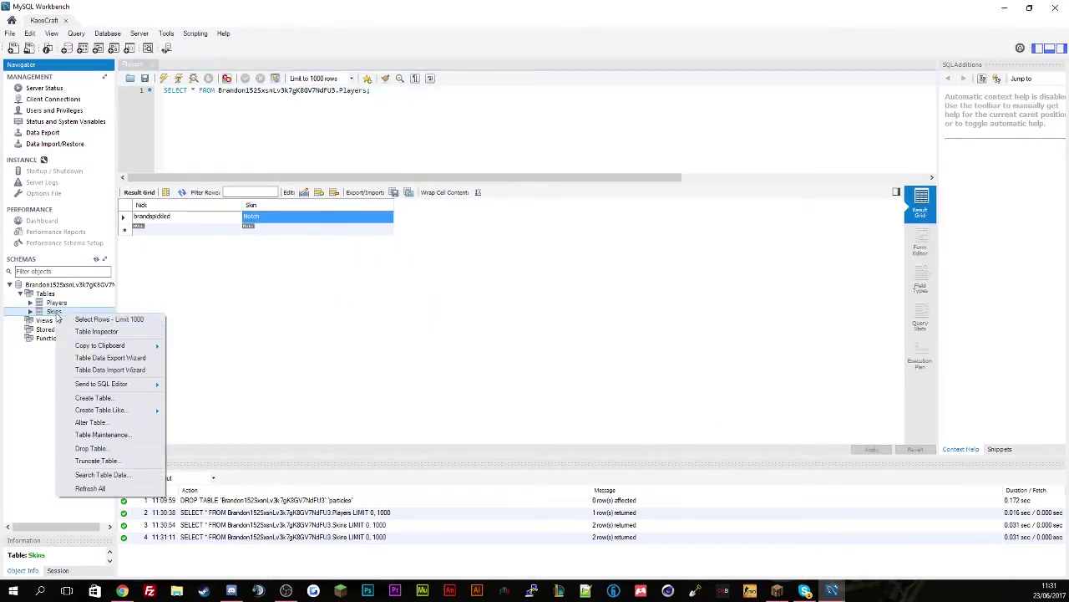
pyautogui.click(75, 324)
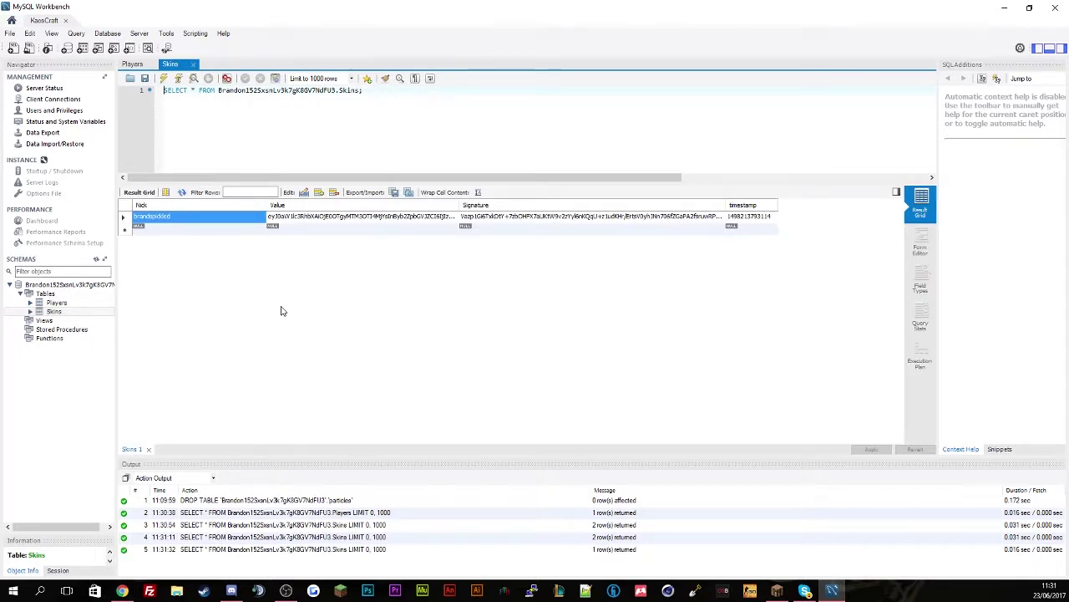
pyautogui.click(182, 193)
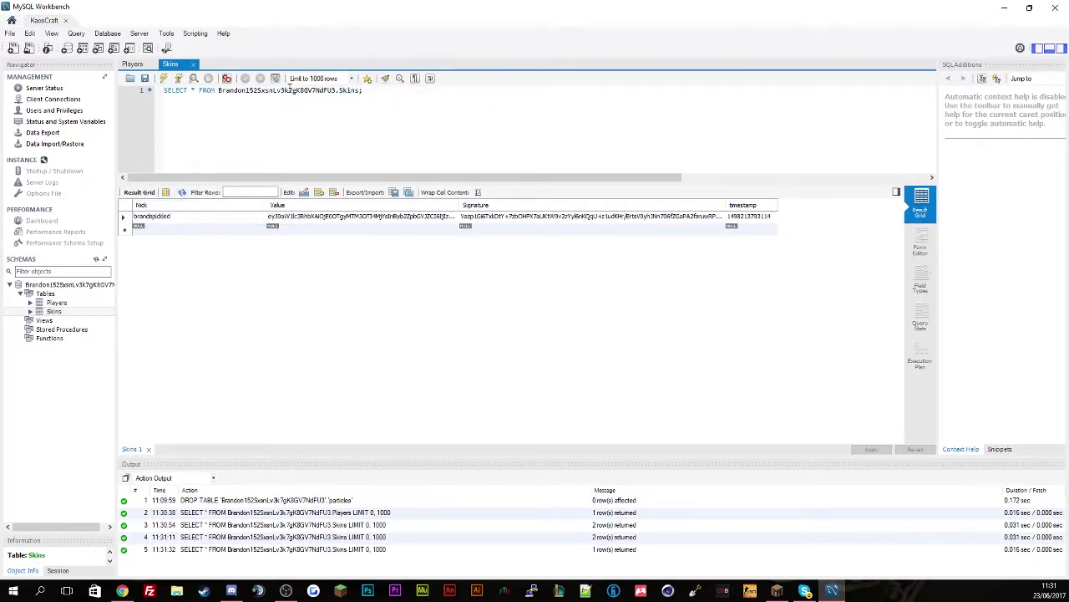
# Minimize MySQL Workbench and switch to Chrome to view the SkinsRestorer resource overview on SpigotMC
pyautogui.click(1007, 7)
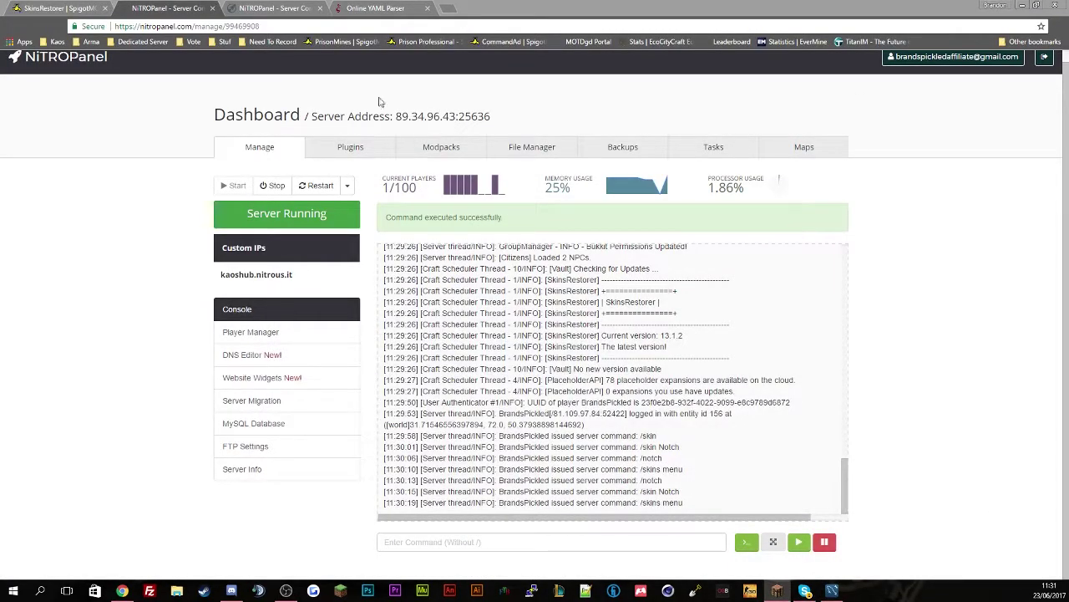
pyautogui.click(87, 6)
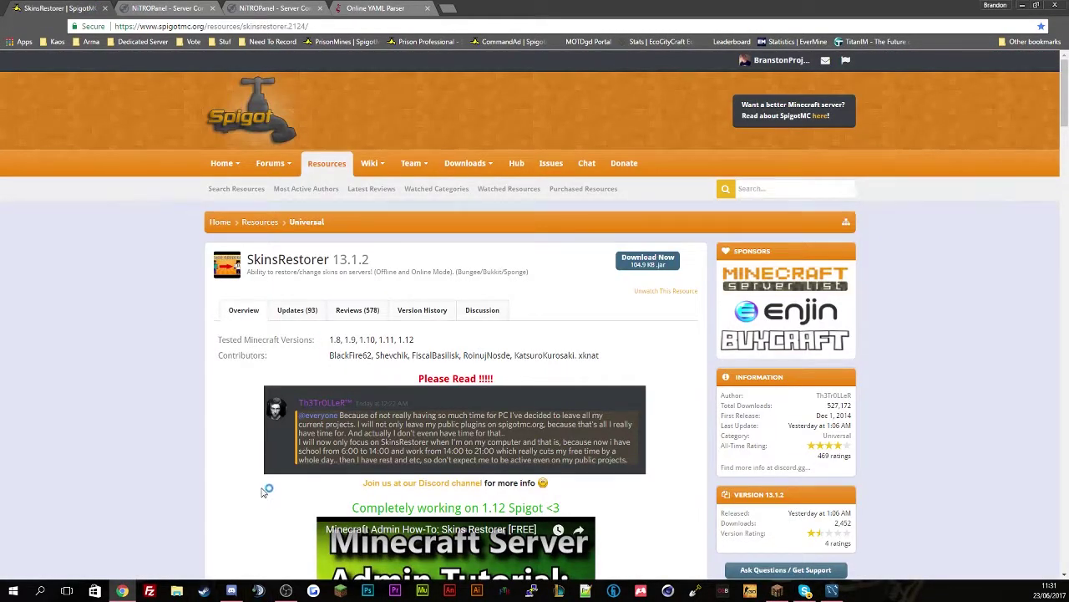
pyautogui.scroll(-2, 189, 555)
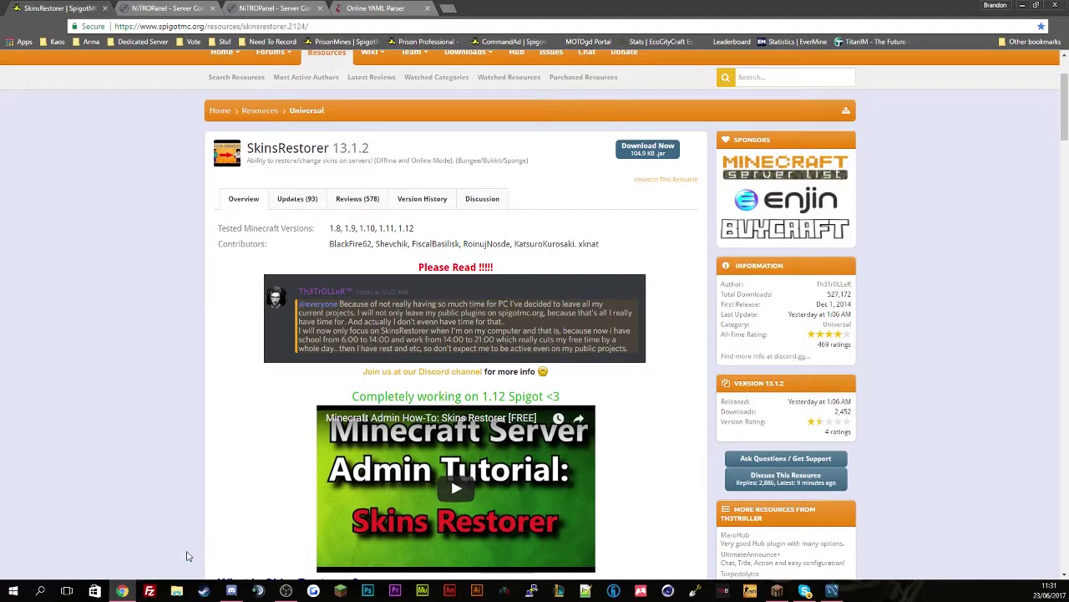